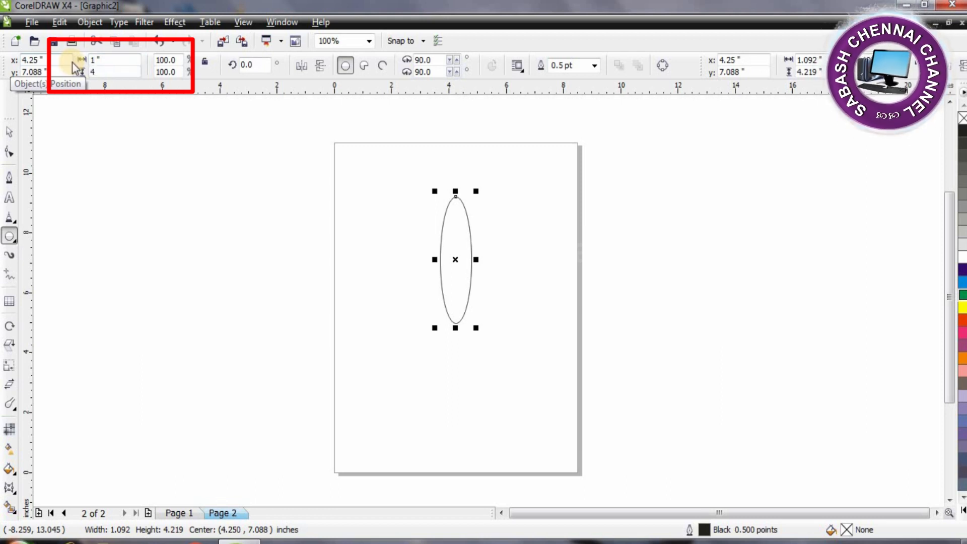
Set the ellipse's size to 1 by 4 inches and give it a uniform orange fill.
key(Return)
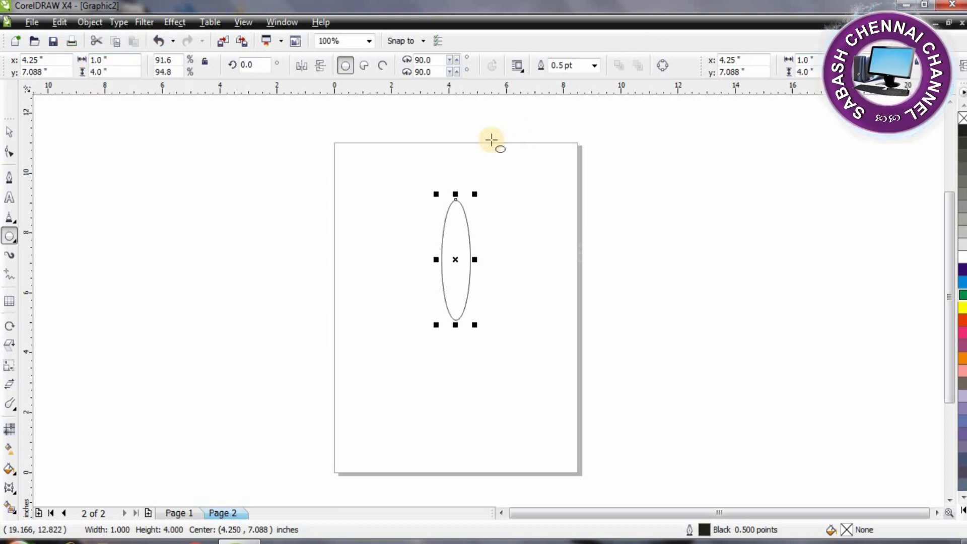
click(9, 132)
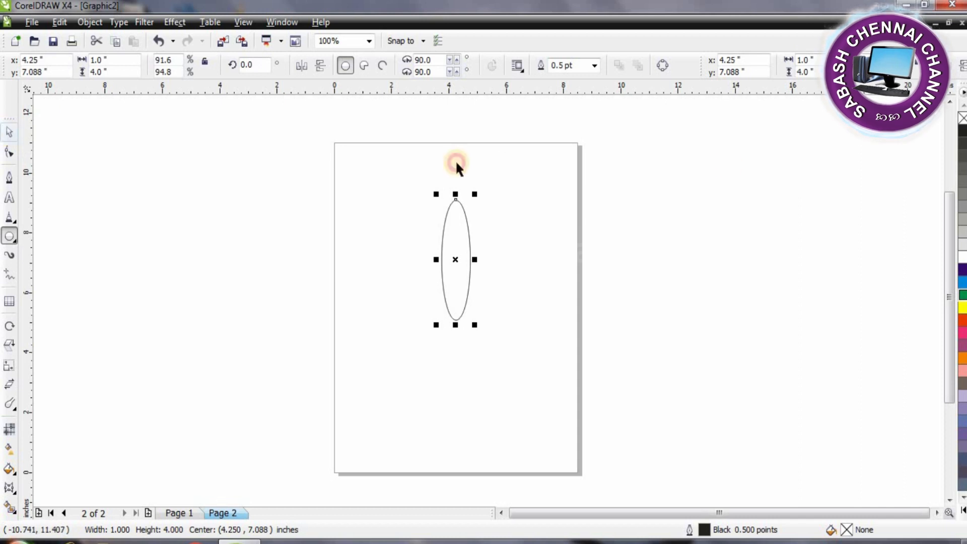
double_click(846, 529)
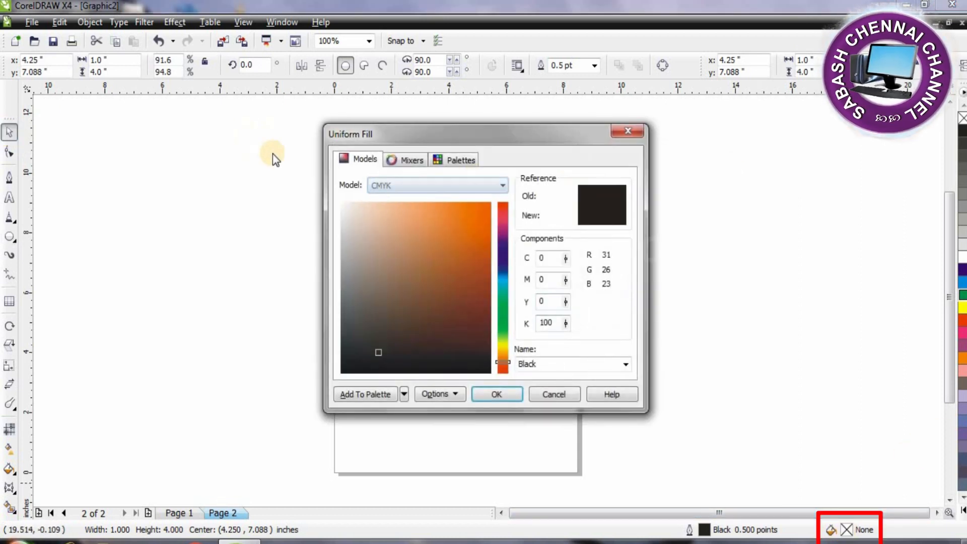
click(466, 214)
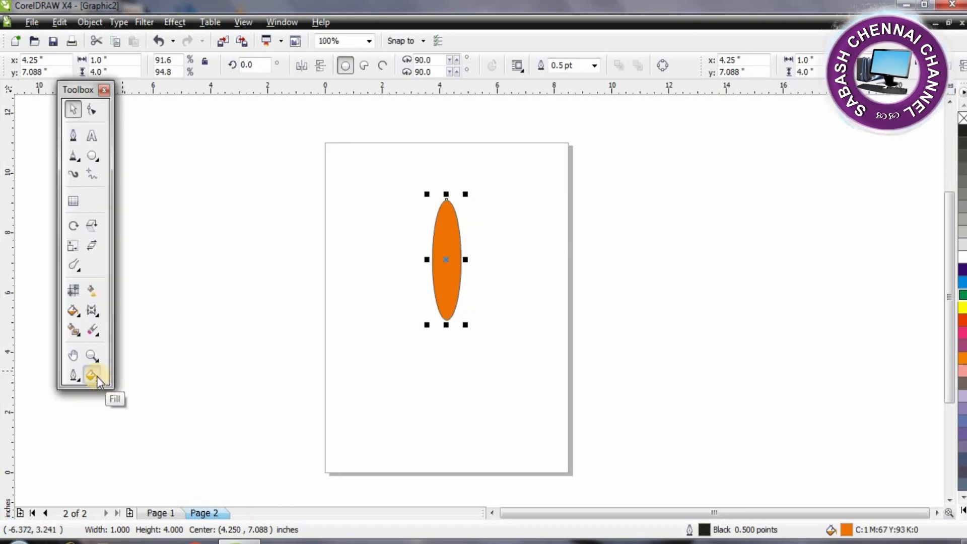
Apply a two-color linear fountain fill from orange to yellow to the ellipse.
click(97, 376)
click(183, 397)
drag(434, 135, 614, 138)
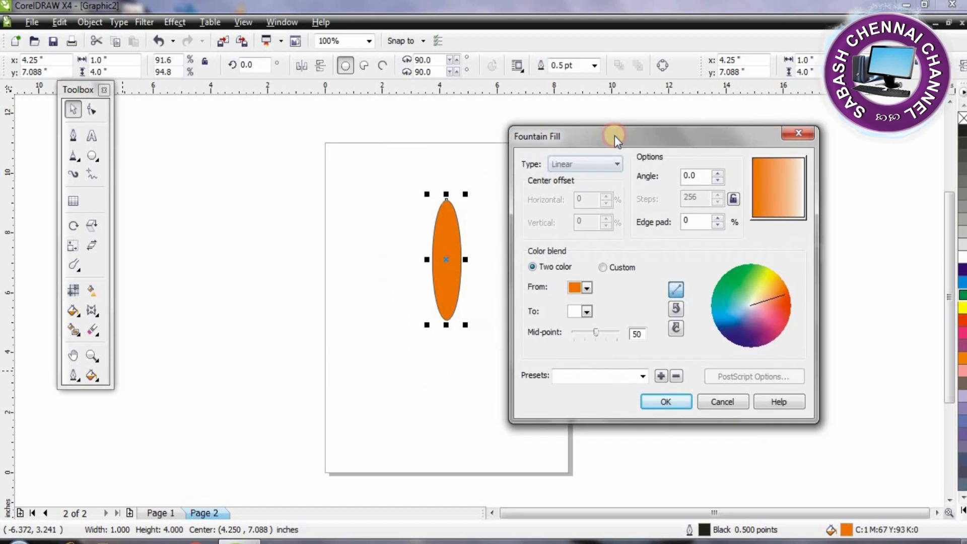
click(612, 165)
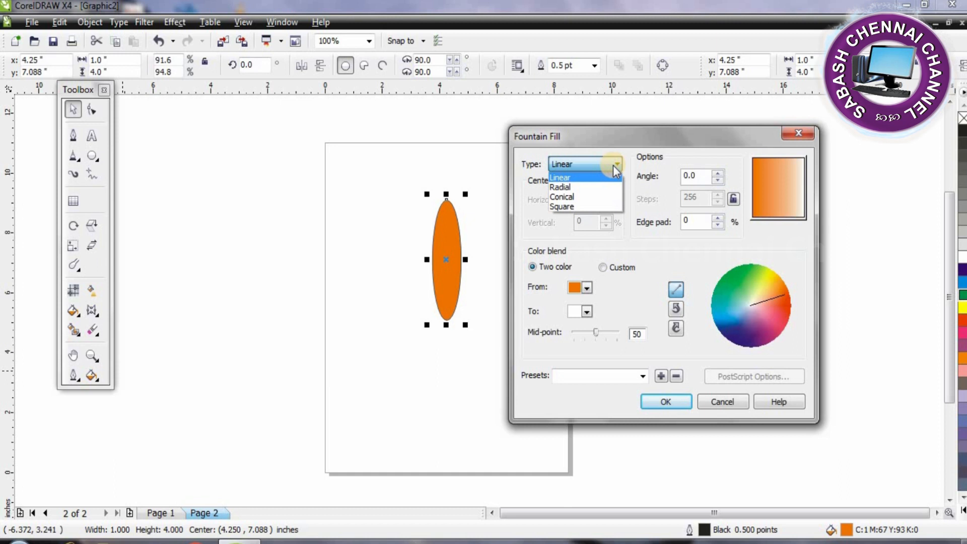
click(592, 179)
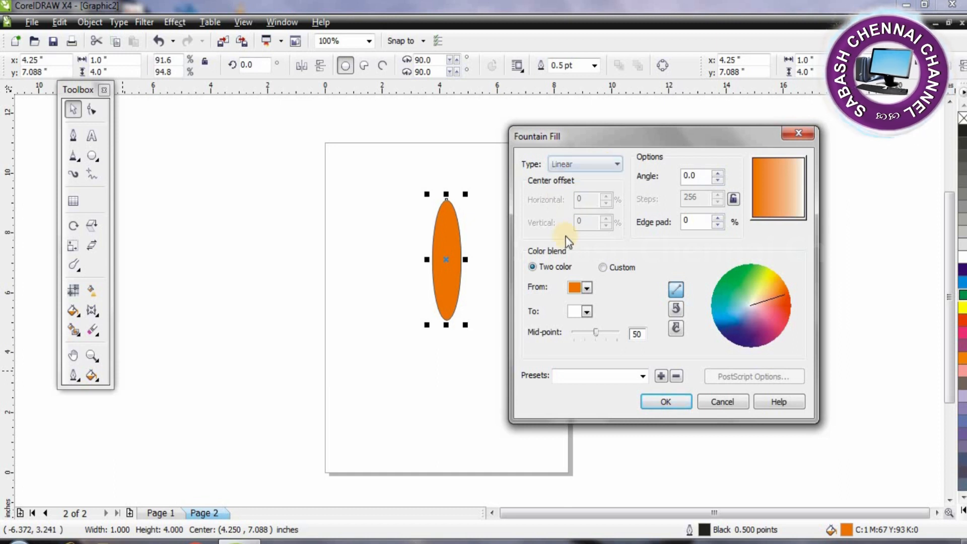
click(587, 288)
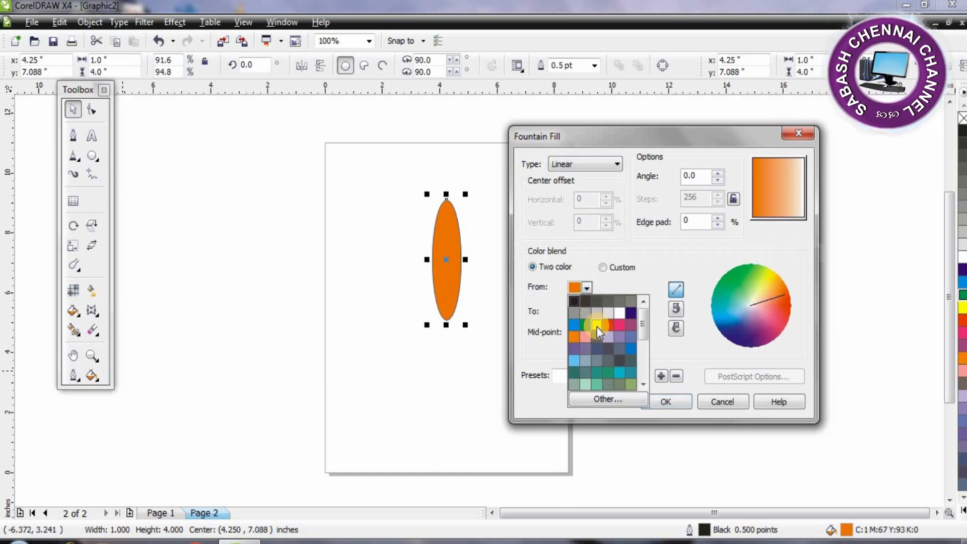
click(597, 326)
click(587, 311)
click(630, 351)
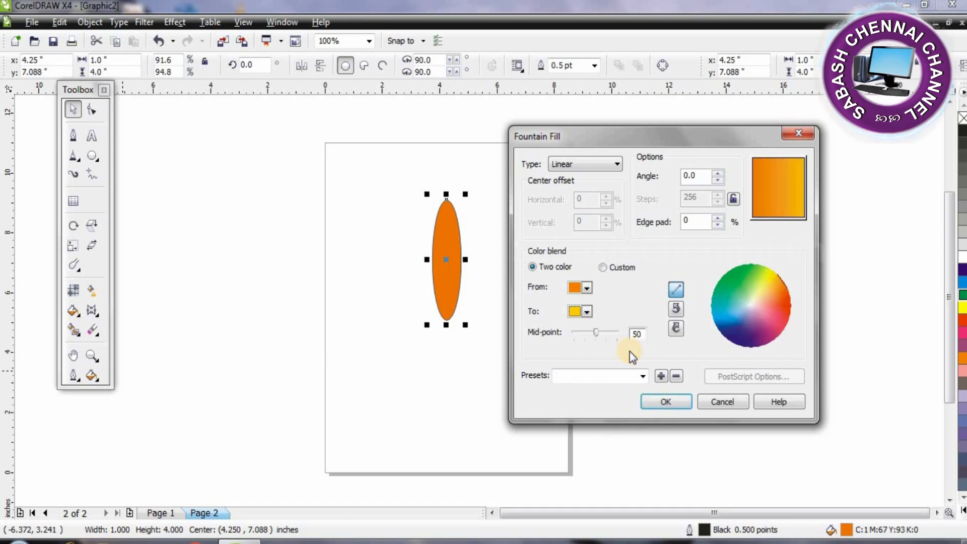
click(667, 402)
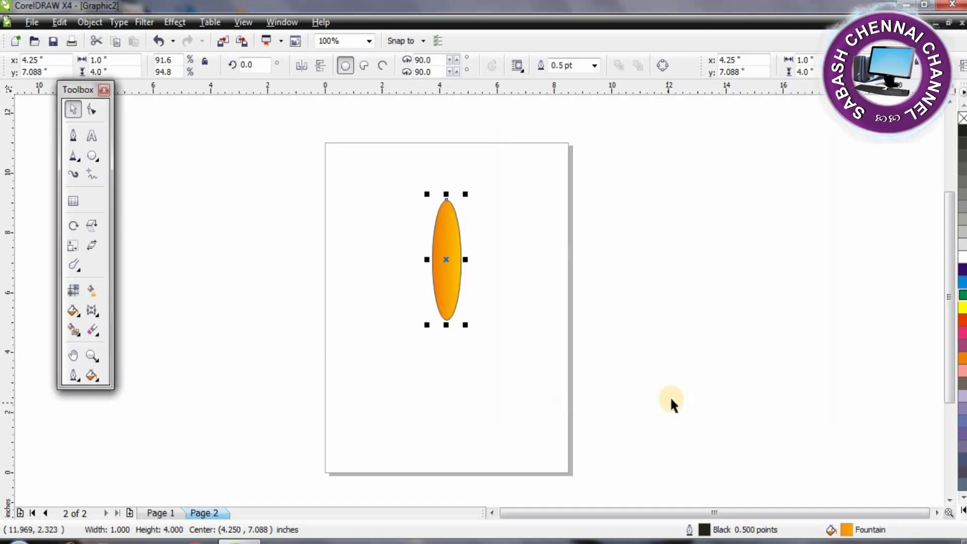
Redirect the ellipse's gradient vertically with the Interactive Fill tool, orange near the upper tip and yellow toward the lower end, midpoint about 54%.
click(92, 290)
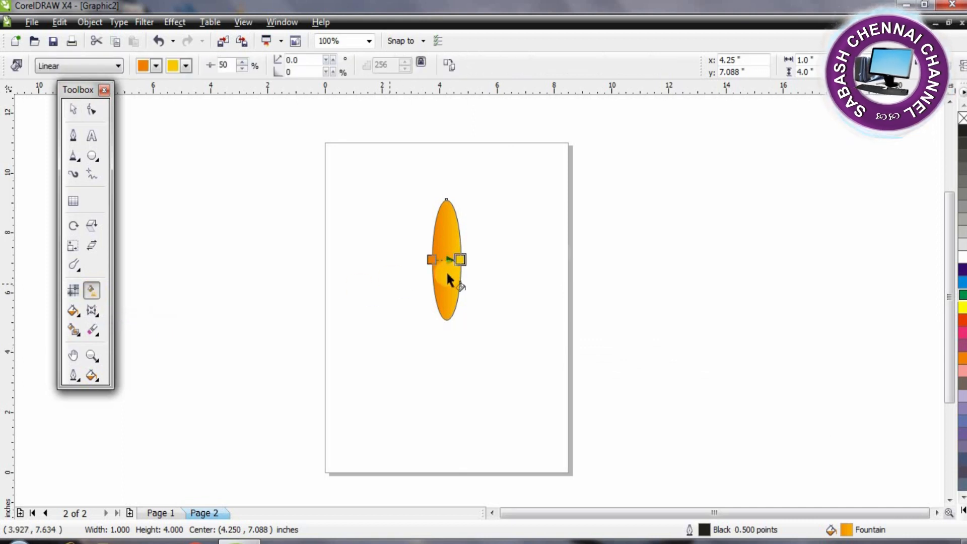
drag(459, 260, 446, 198)
mouse_move(447, 252)
mouse_down()
mouse_move(452, 262)
mouse_move(449, 244)
mouse_move(450, 257)
mouse_up()
drag(446, 199, 448, 213)
drag(447, 306, 449, 286)
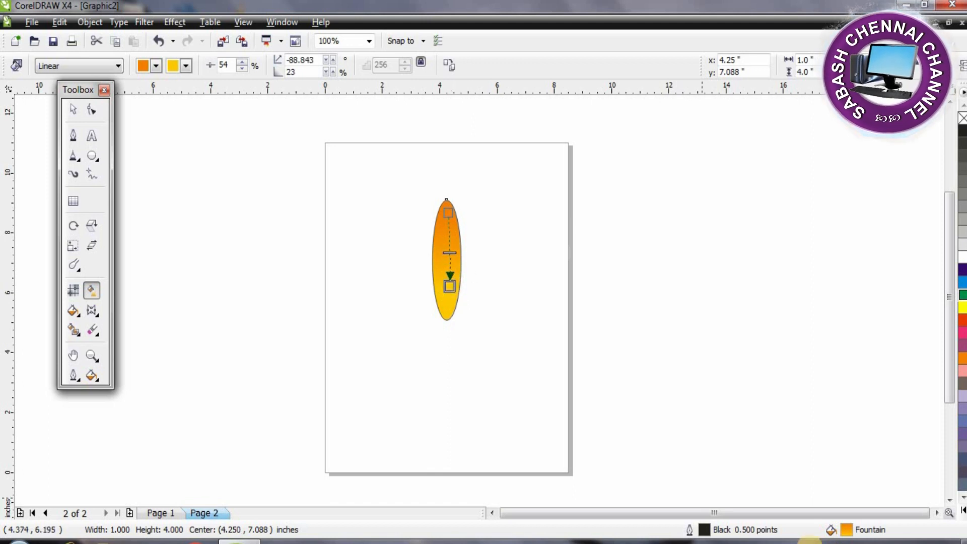
double_click(704, 530)
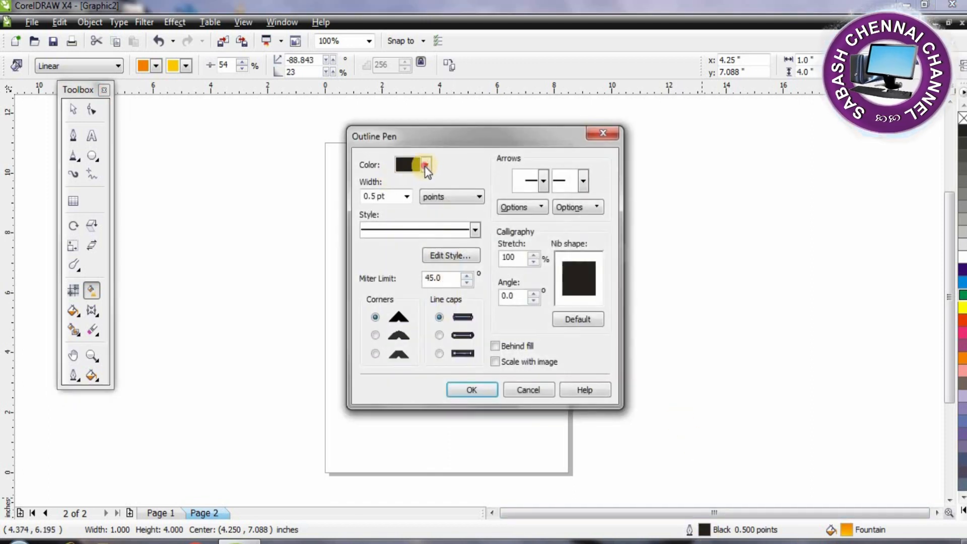
click(427, 166)
click(452, 164)
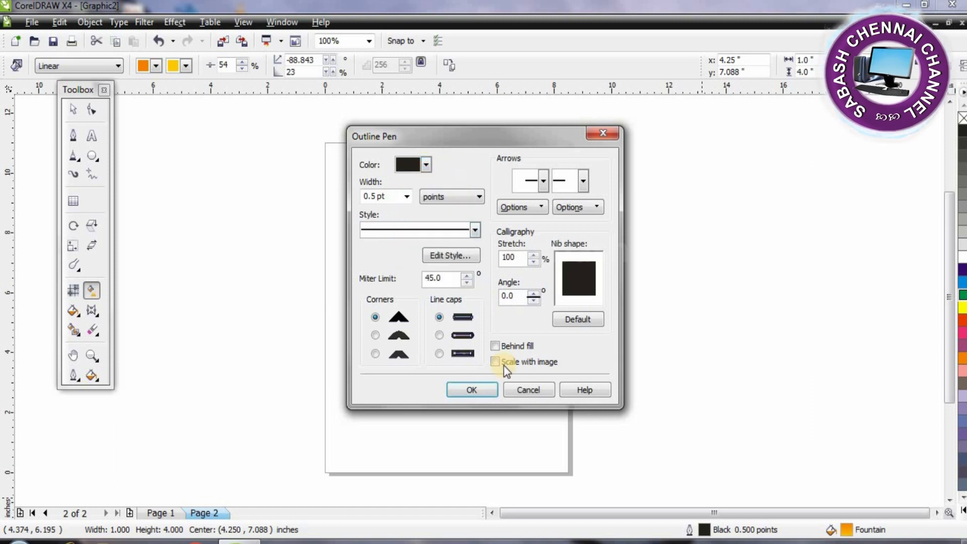
click(515, 384)
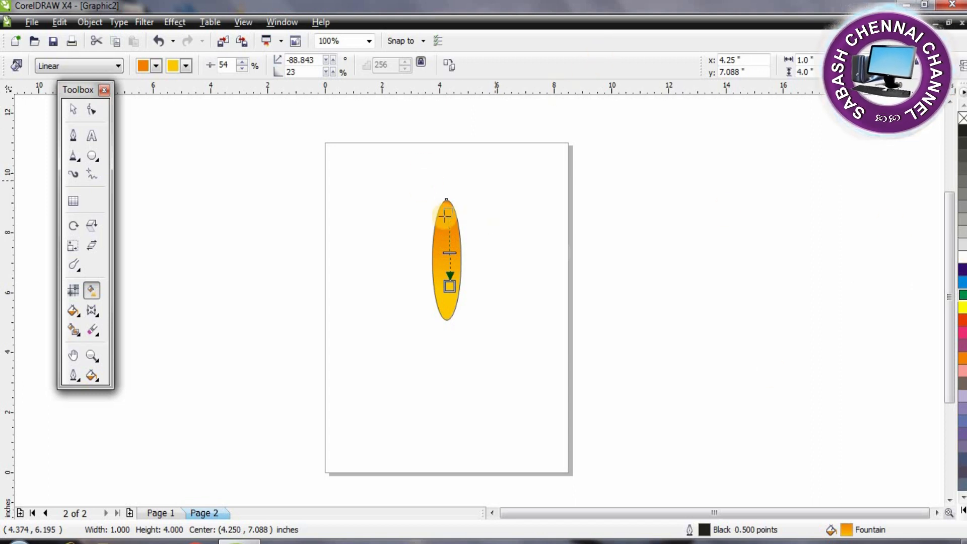
Remove the ellipse's outline and move the ellipse up and left, centering it at about 3.18, 7.78 inches.
click(75, 108)
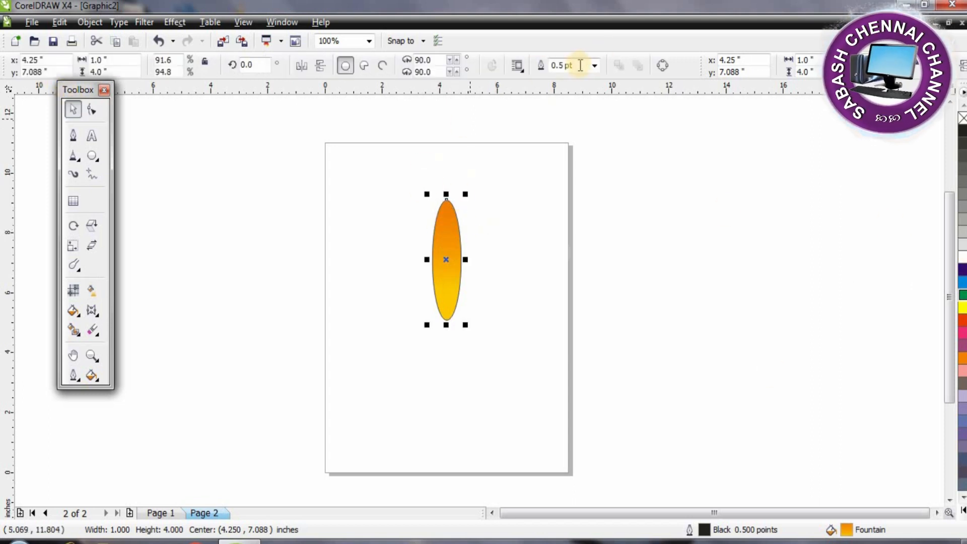
click(594, 65)
scroll(574, 126, up, 1)
click(583, 77)
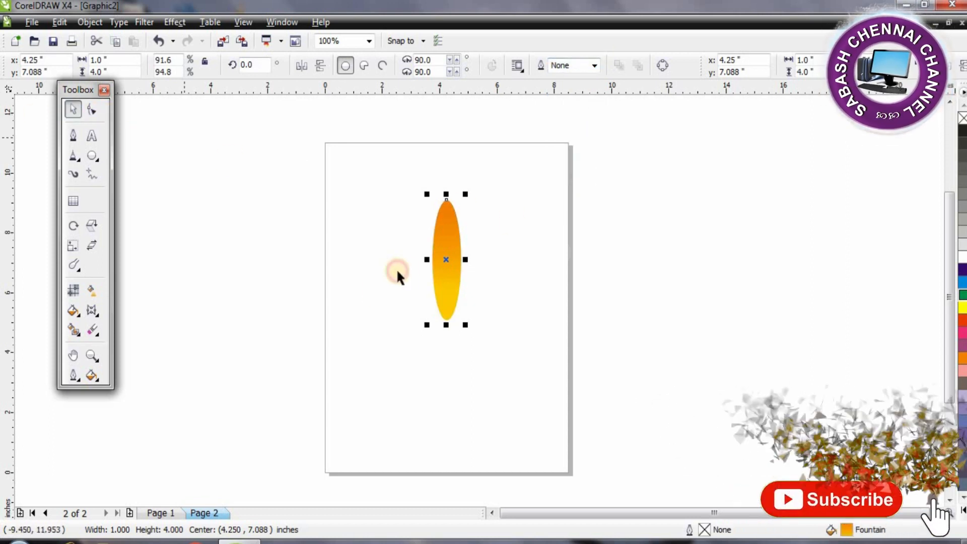
drag(451, 220, 423, 203)
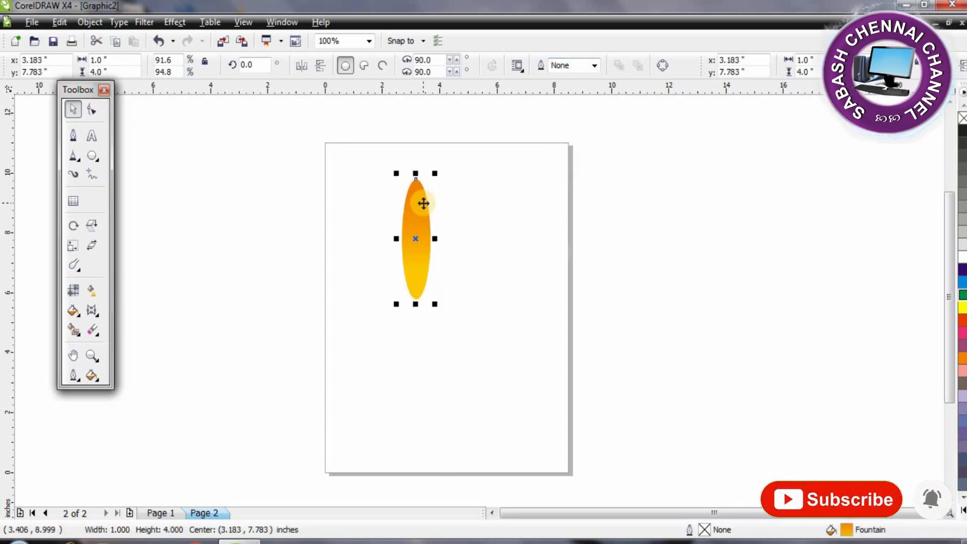
Place the ellipse's rotation center at its bottom quadrant and rotate a copy clockwise by about 15 degrees.
click(424, 203)
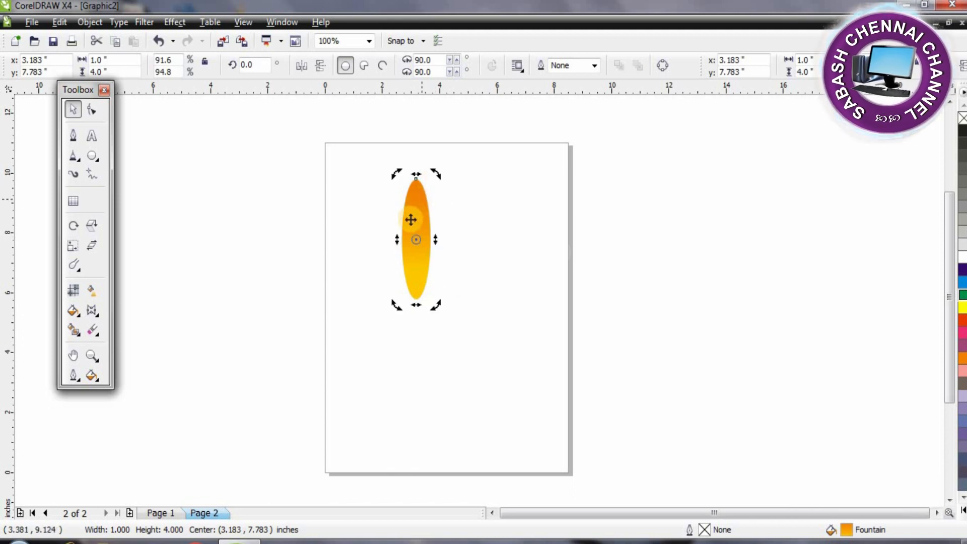
drag(414, 238, 413, 300)
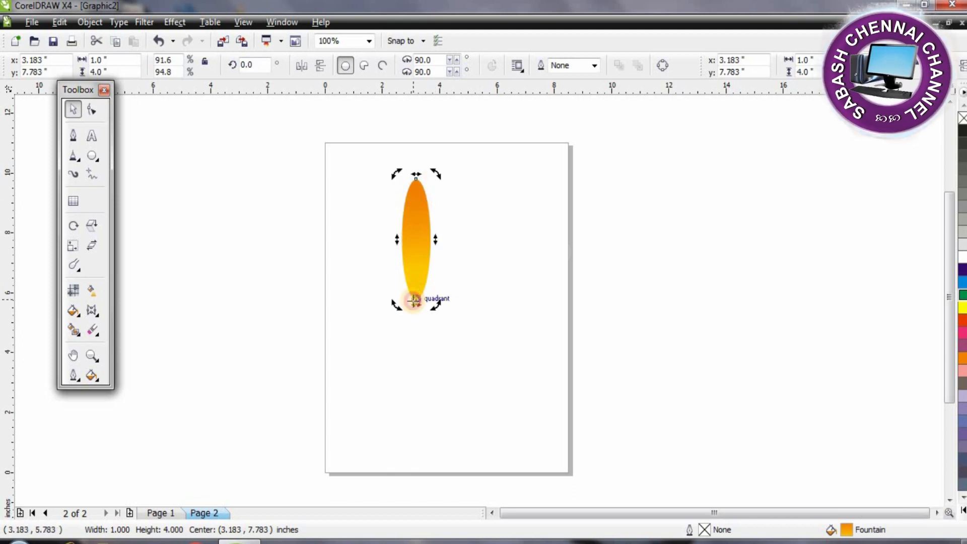
drag(436, 173, 465, 185)
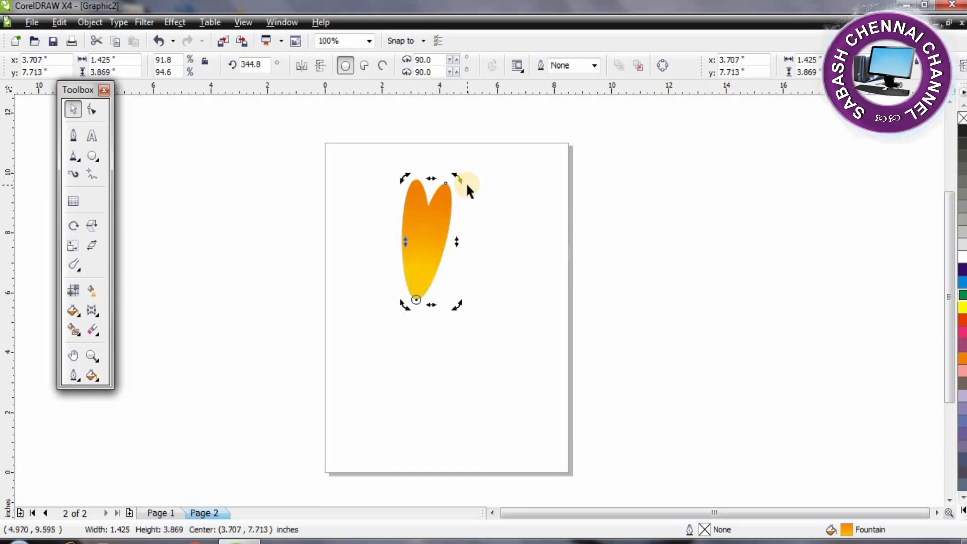
Repeat the rotated petal copy around the shared lower tip until the petals form a full circular flower.
key(ctrl+r)
key(ctrl+r)
key(ctrl+r)
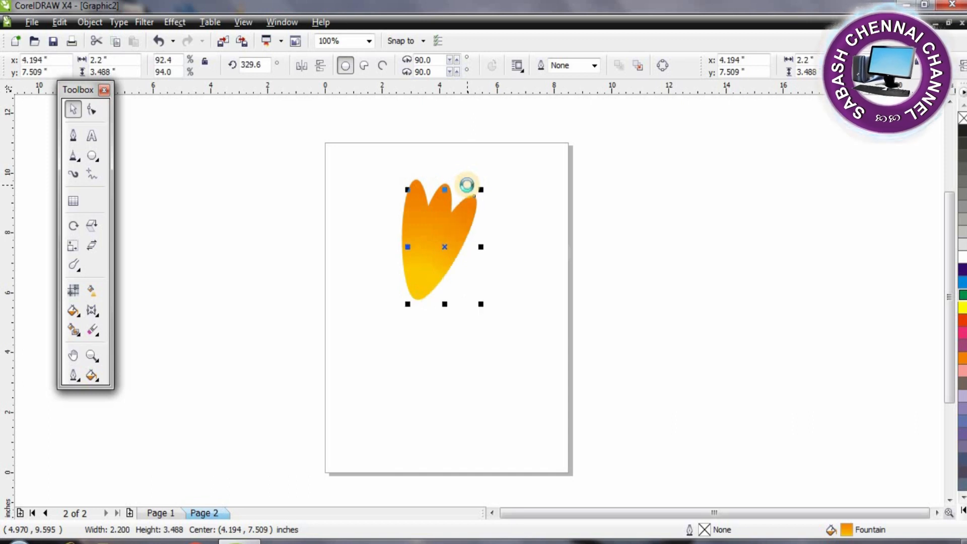
key(ctrl+r)
key(ctrl+r)
key(ctrl+r)
key(ctrl+r)
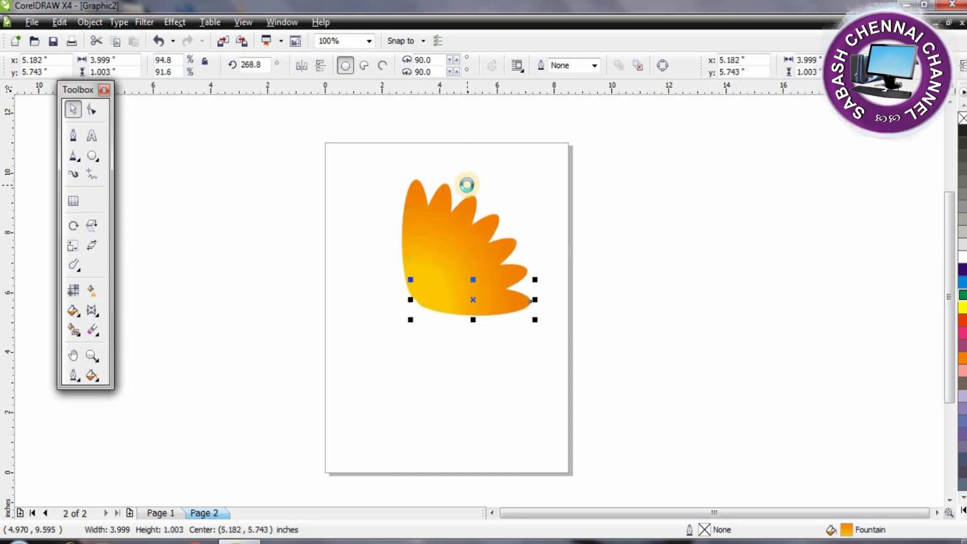
key(ctrl+r)
key(ctrl+r)
key(ctrl+r)
key(ctrl+r)
key(ctrl+r)
key(ctrl+r)
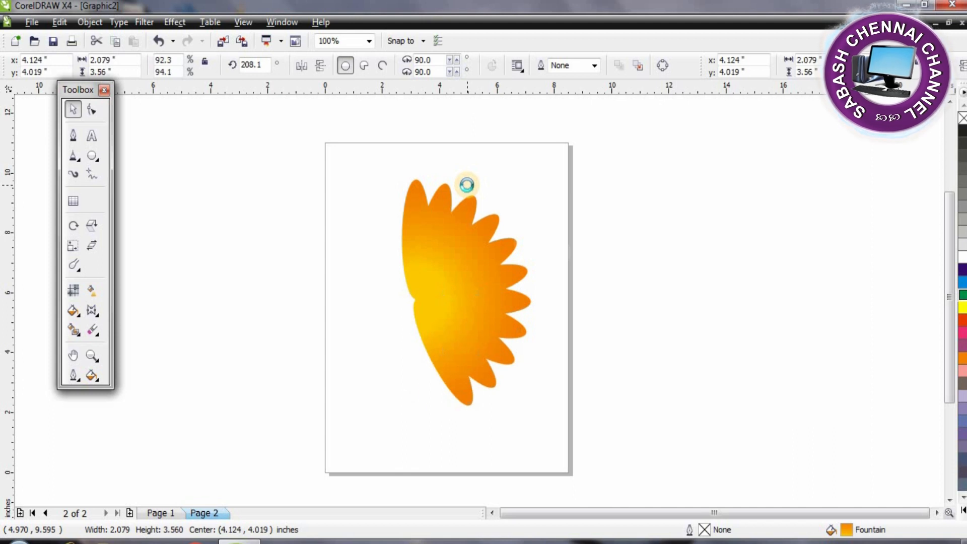
key(ctrl+r)
key(ctrl+r)
key(ctrl+r)
key(ctrl+r)
key(ctrl+r)
key(ctrl+r)
key(ctrl+r)
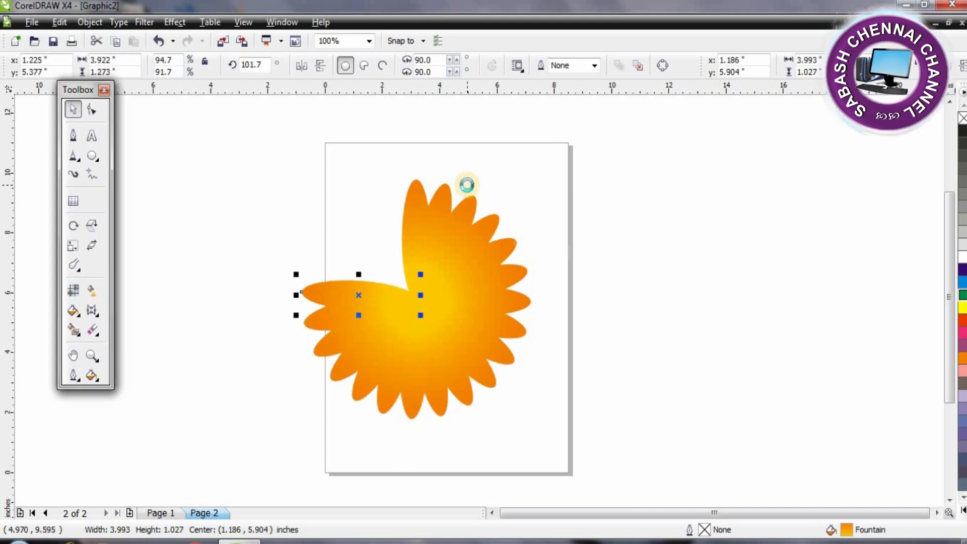
key(ctrl+r)
key(ctrl+r)
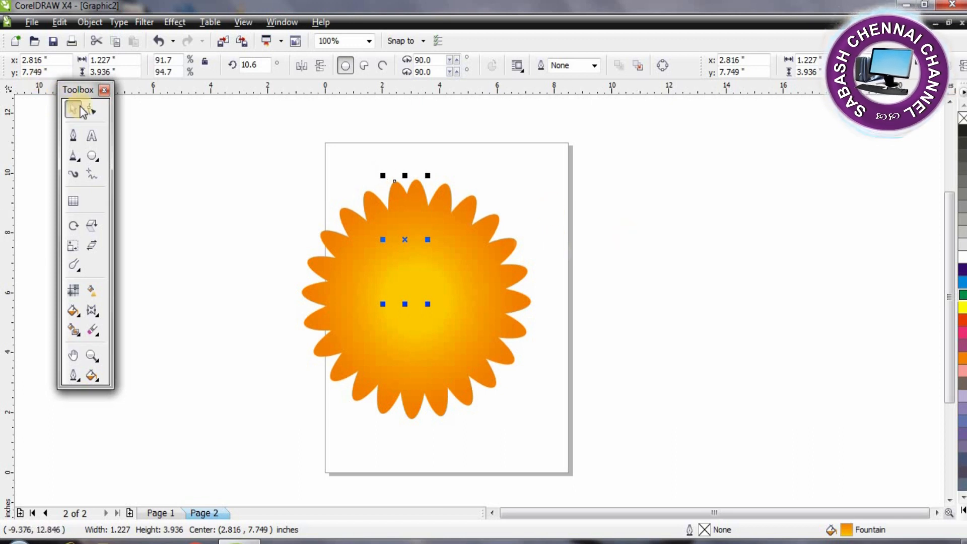
Select all petals of the flower and place a copy to the right of the original.
click(552, 237)
drag(231, 149, 584, 457)
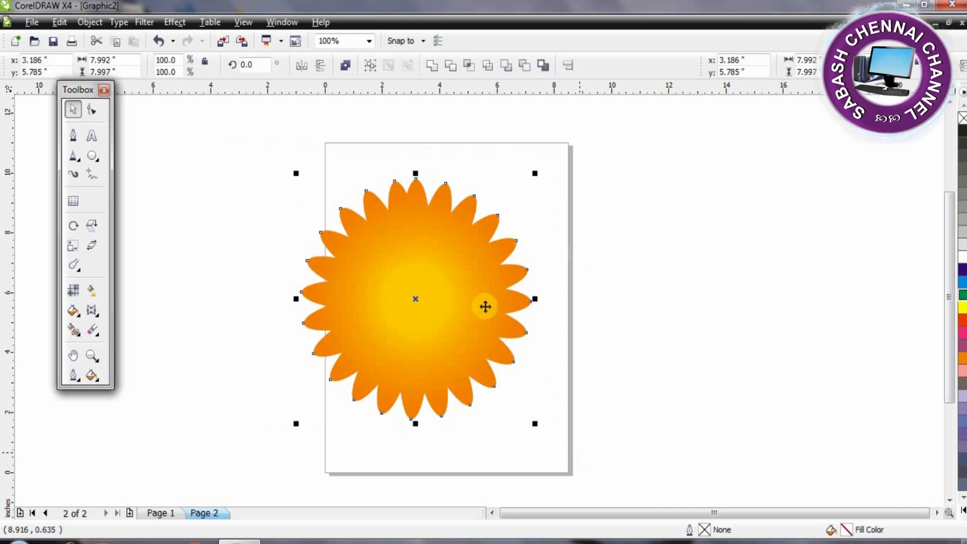
drag(438, 238, 689, 240)
Shrink the original flower in the upper-left part of the page and move the large copy to the lower right of it.
drag(272, 169, 552, 443)
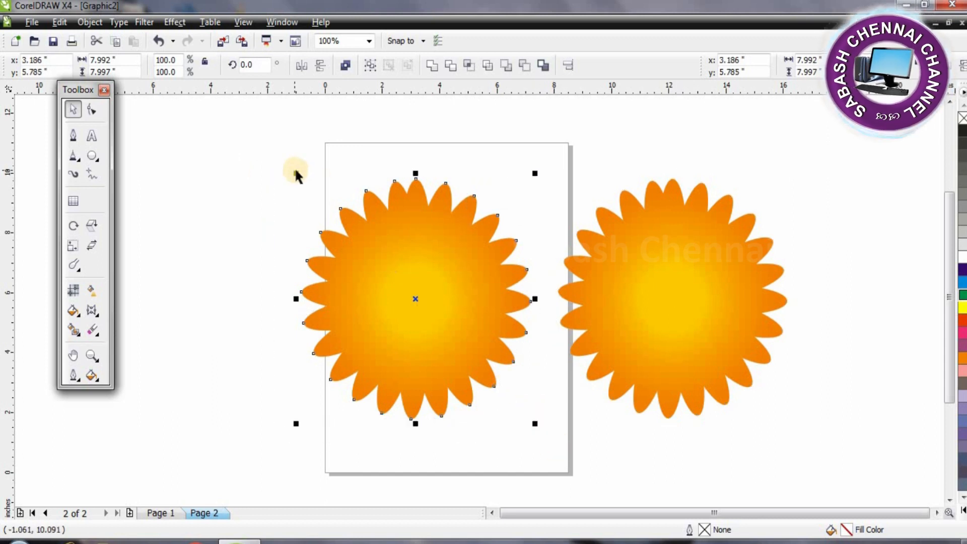
drag(298, 175, 377, 194)
drag(626, 302, 532, 382)
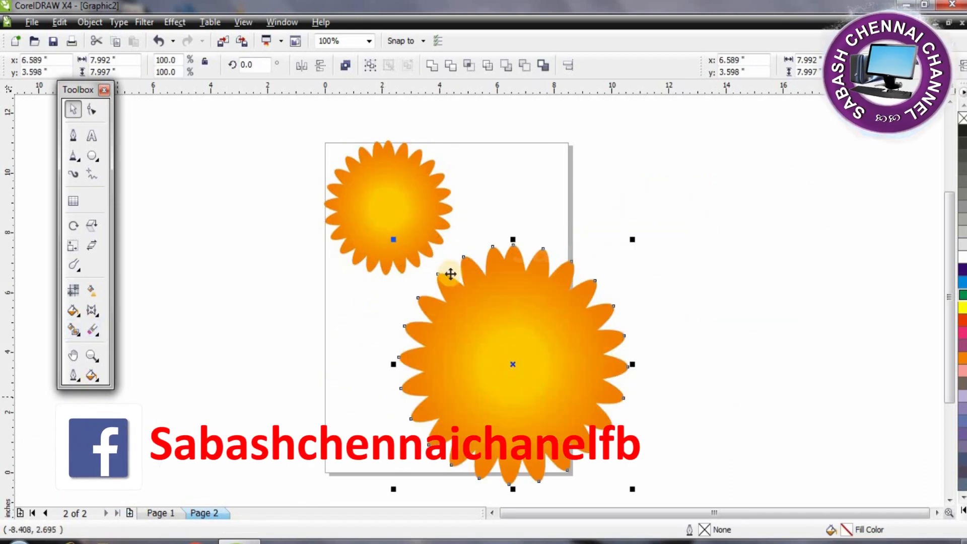
click(544, 201)
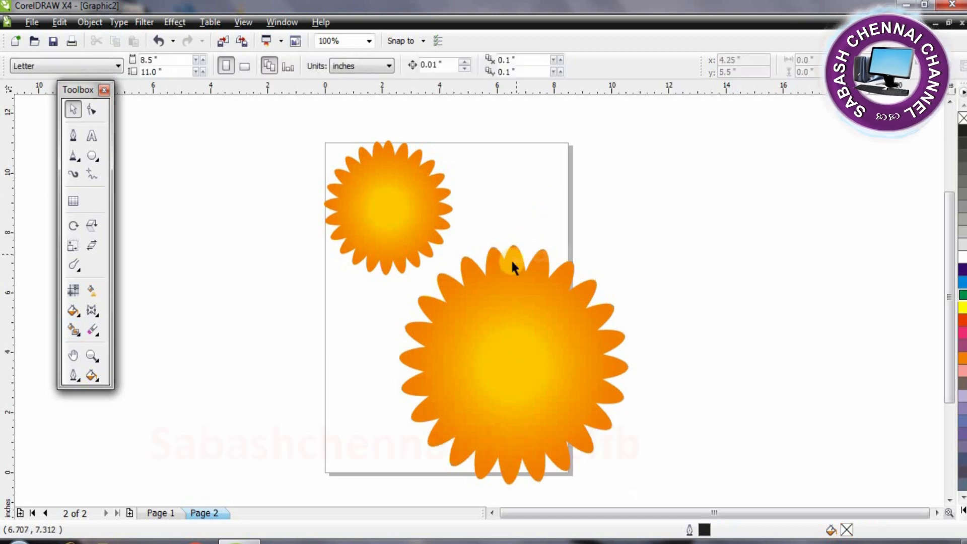
Give the large flower's top petal a linear two-color fountain fill from deep pink to light pink and bring it to the front.
click(512, 259)
double_click(845, 529)
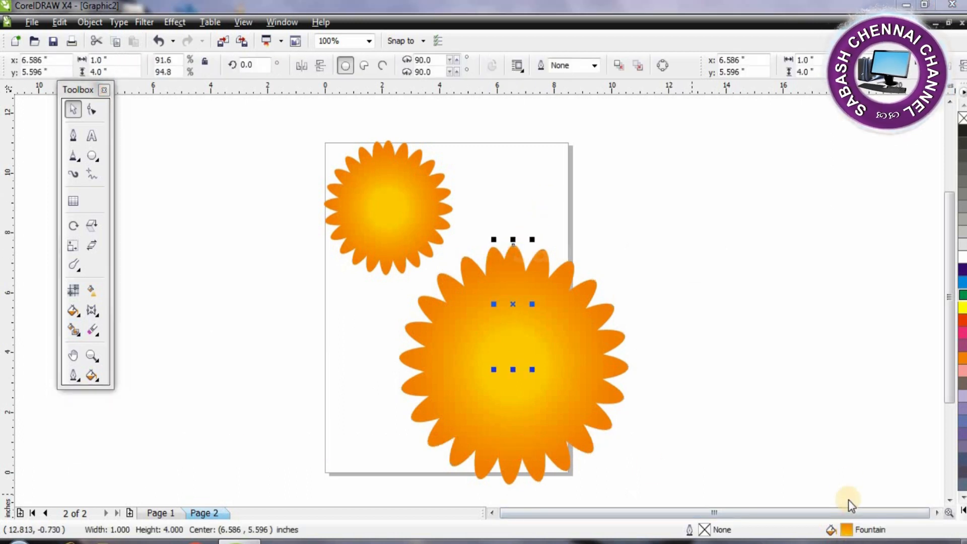
click(436, 157)
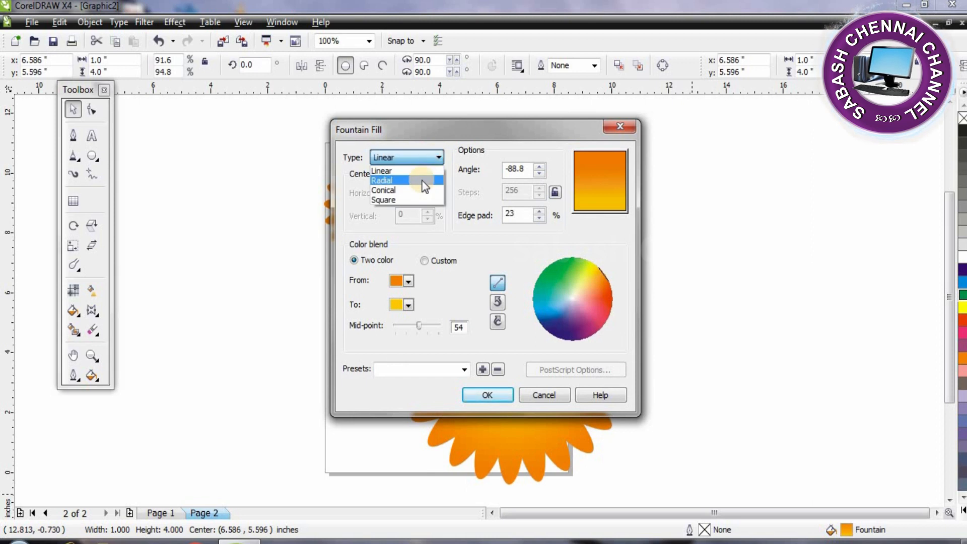
click(422, 169)
click(408, 281)
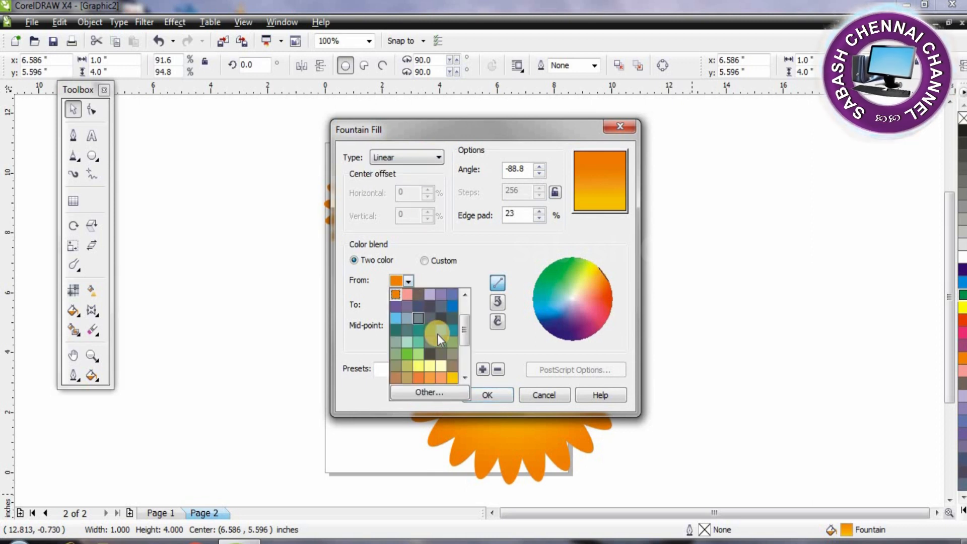
click(469, 292)
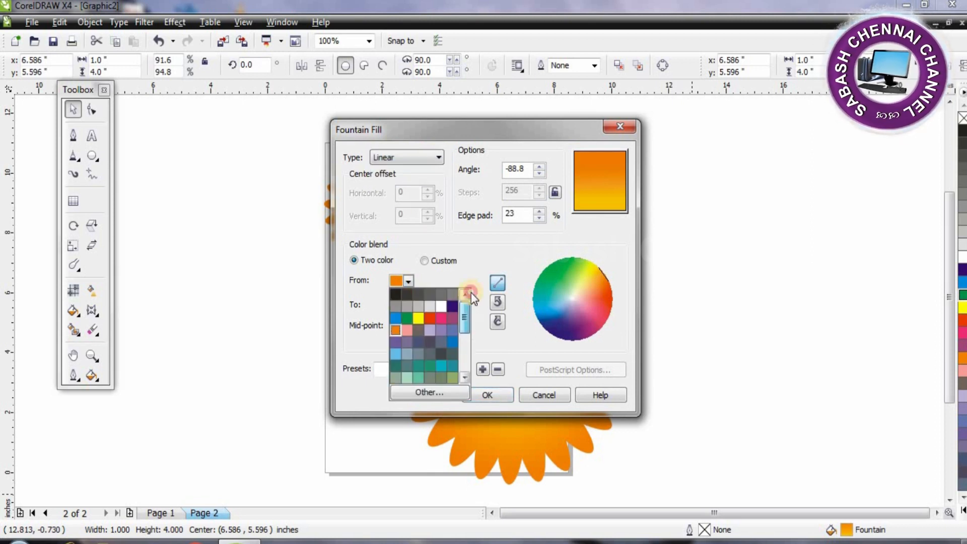
click(443, 317)
click(410, 309)
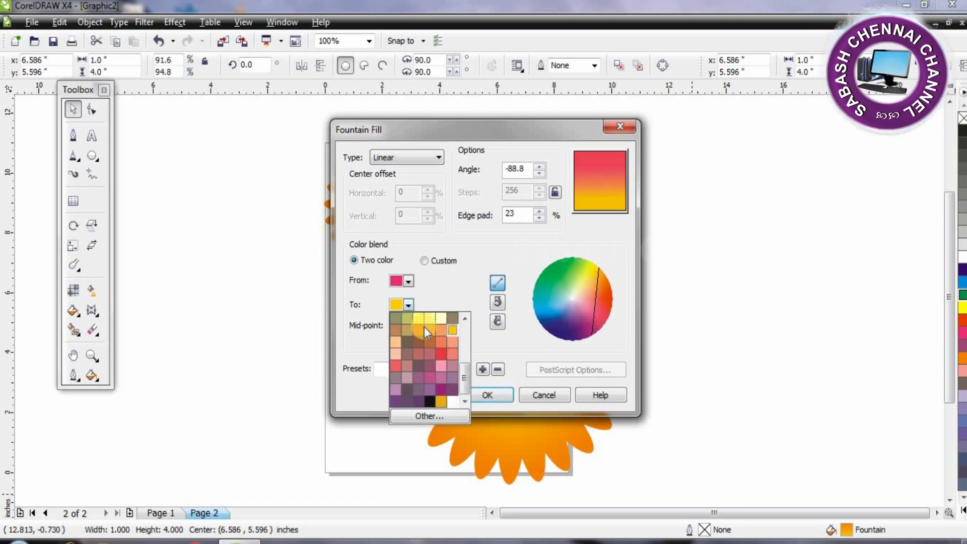
click(440, 367)
click(485, 395)
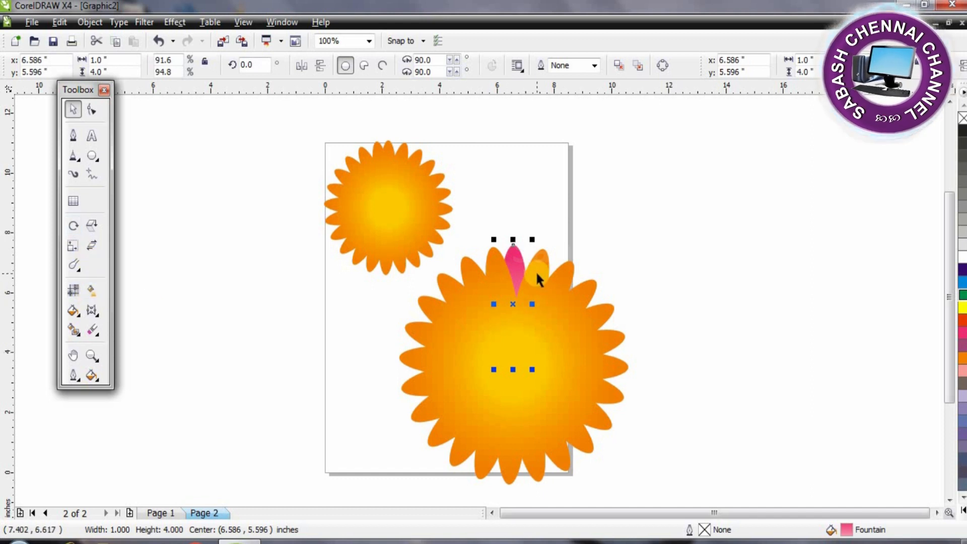
key(shift+Page_Up)
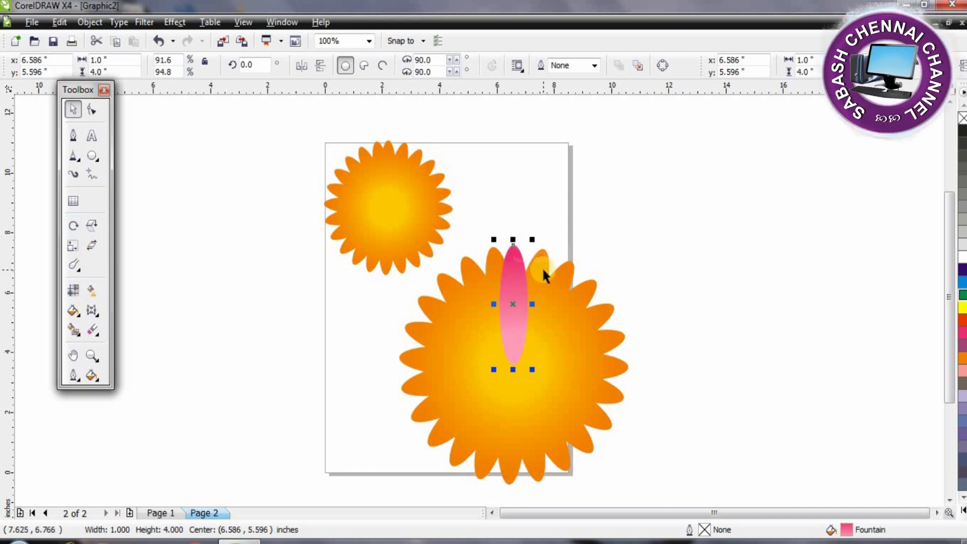
Sample the pink petal's object attributes with the Eyedropper.
click(80, 321)
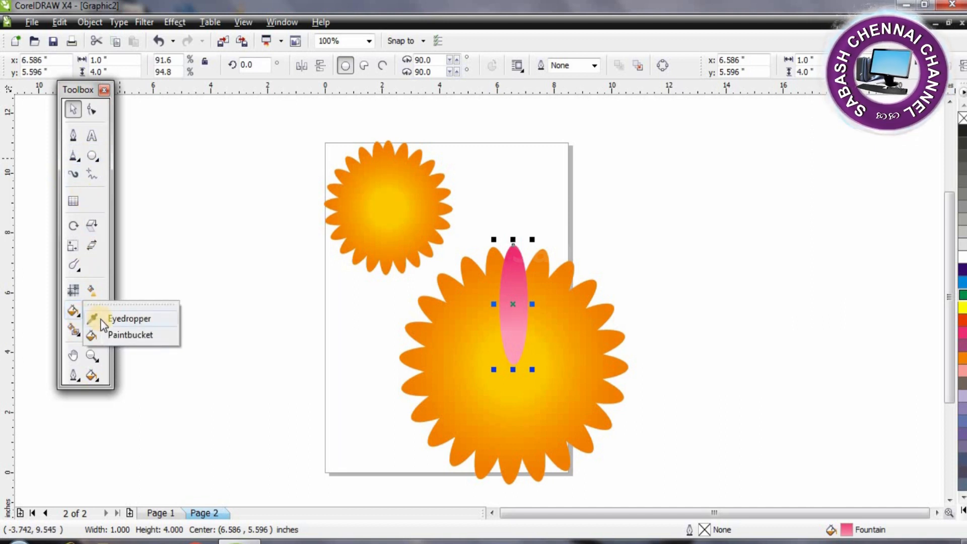
click(101, 321)
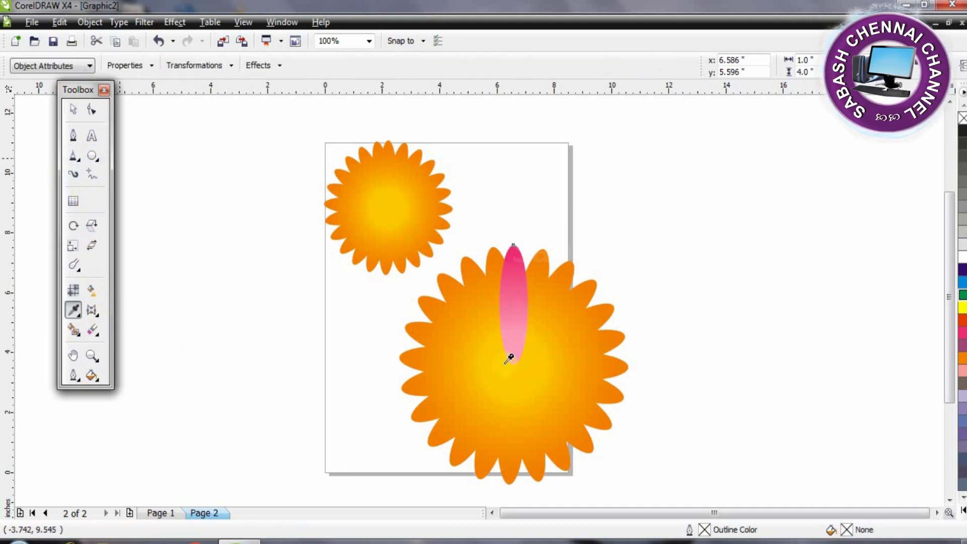
click(89, 65)
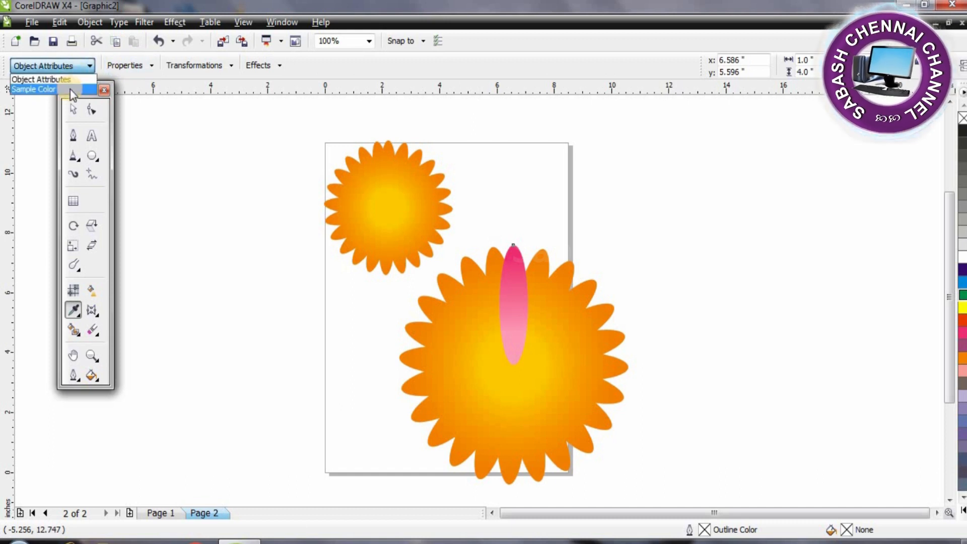
click(75, 80)
click(516, 292)
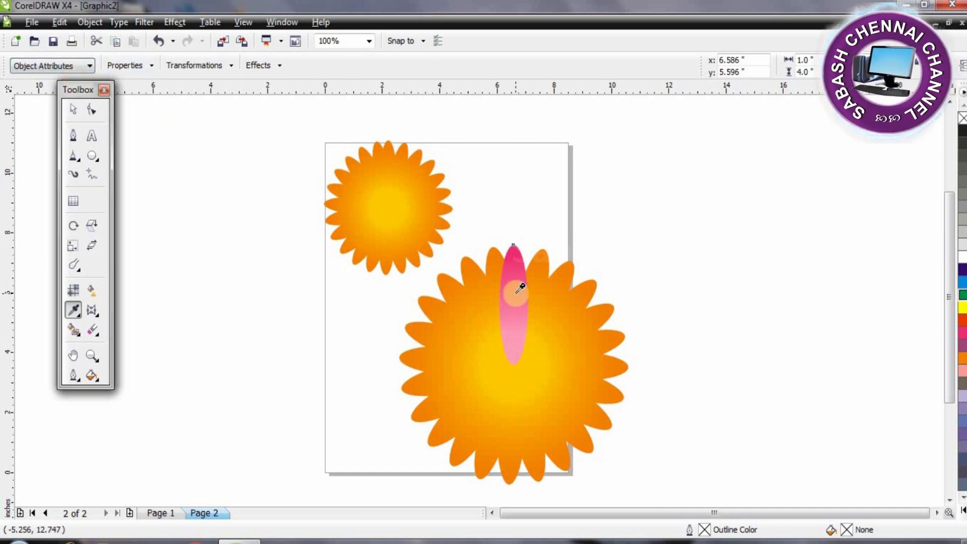
Apply the sampled pink fill to every remaining orange petal of the large flower with the Paintbucket.
click(79, 318)
click(104, 334)
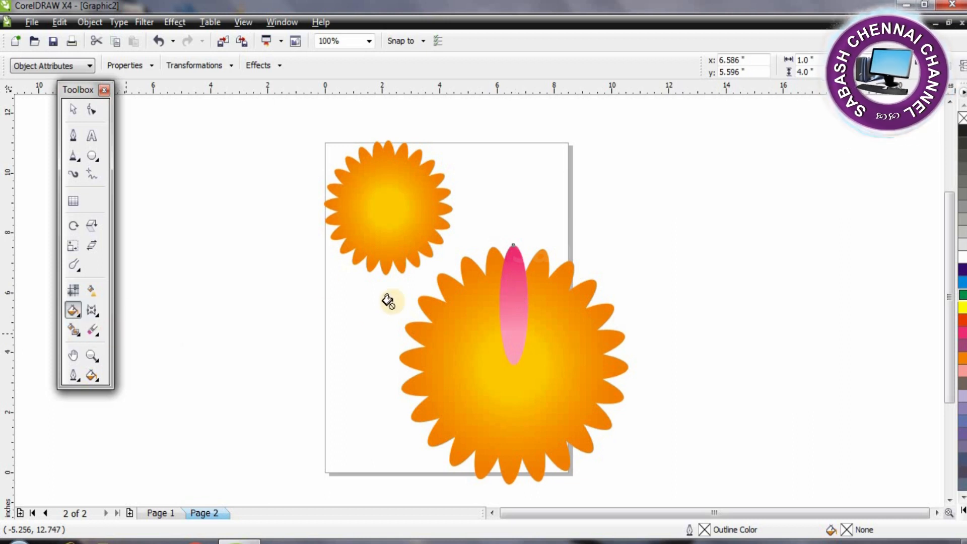
click(536, 261)
click(560, 298)
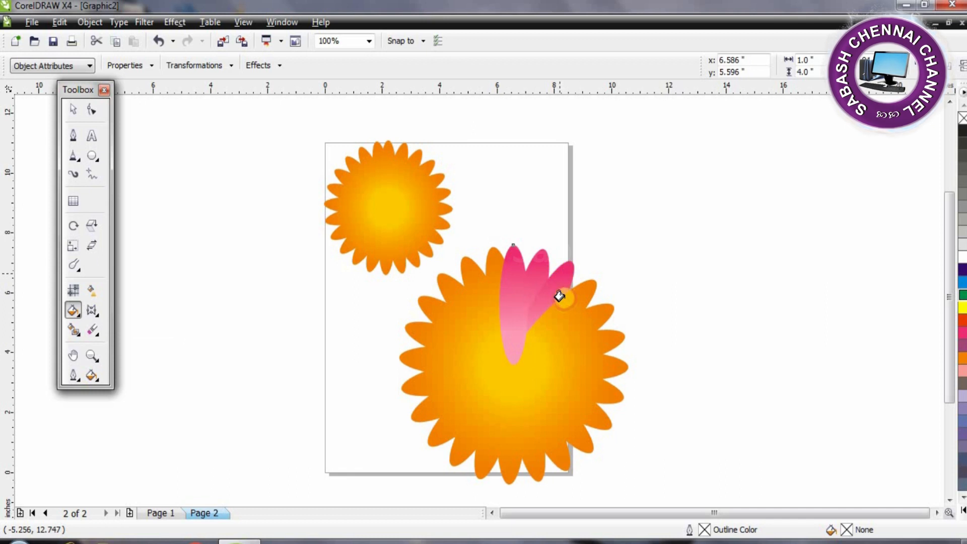
click(567, 308)
click(579, 322)
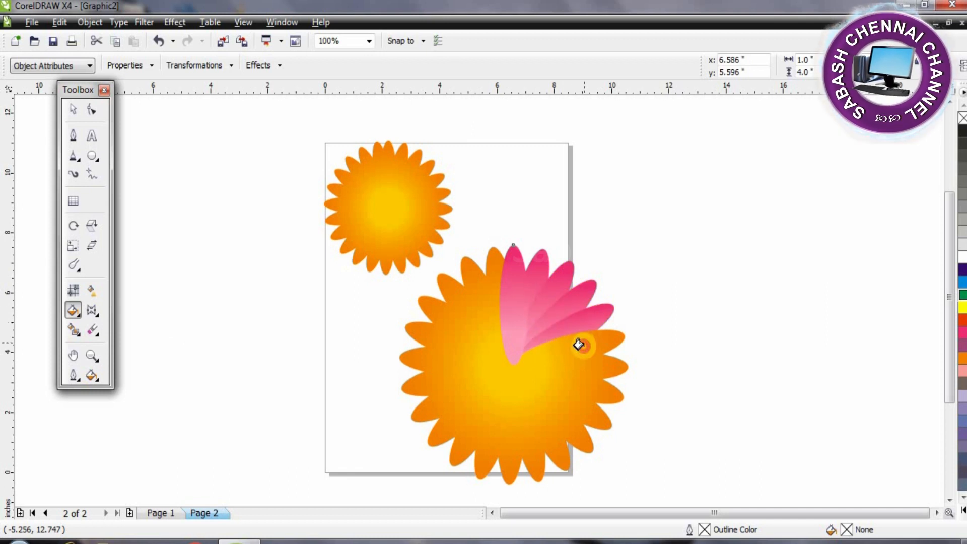
click(581, 362)
click(579, 381)
click(535, 380)
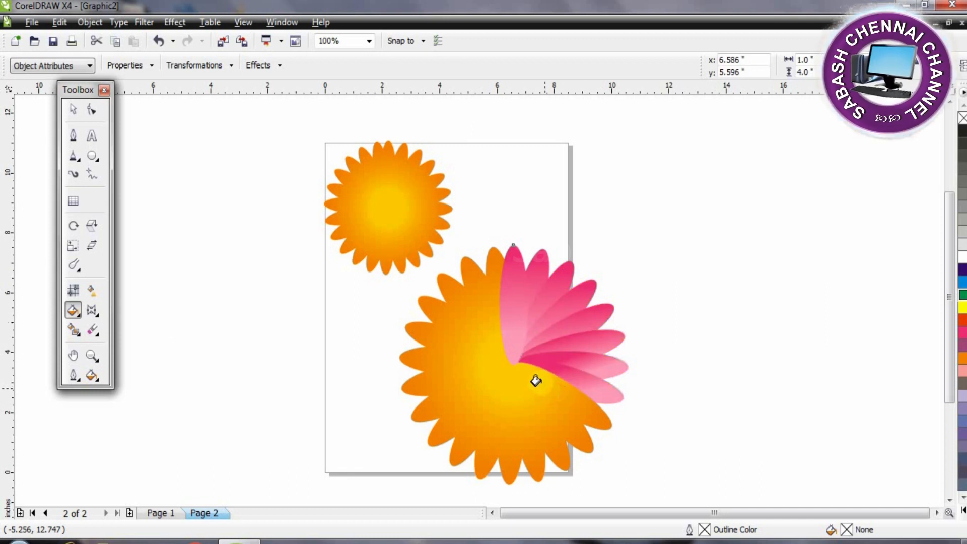
click(522, 397)
click(534, 385)
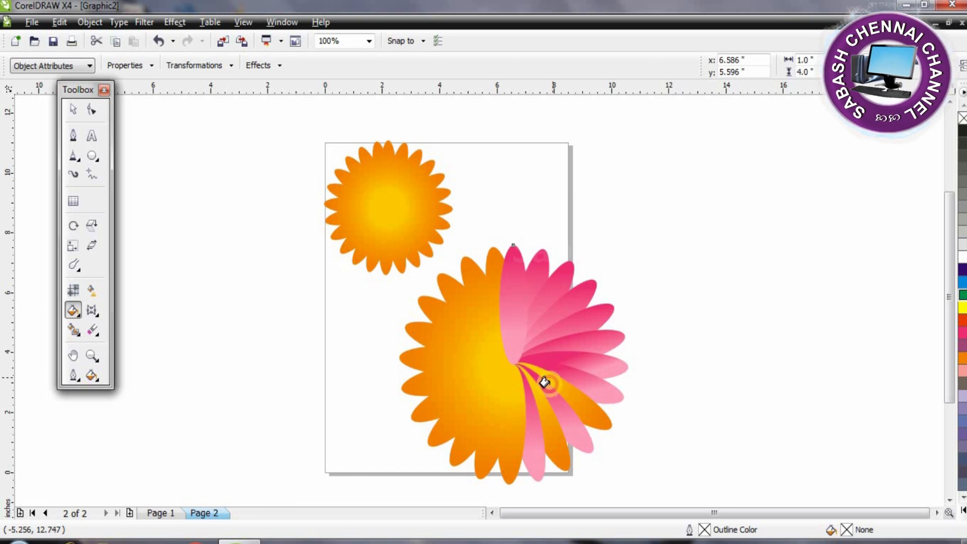
click(539, 384)
click(521, 397)
click(495, 401)
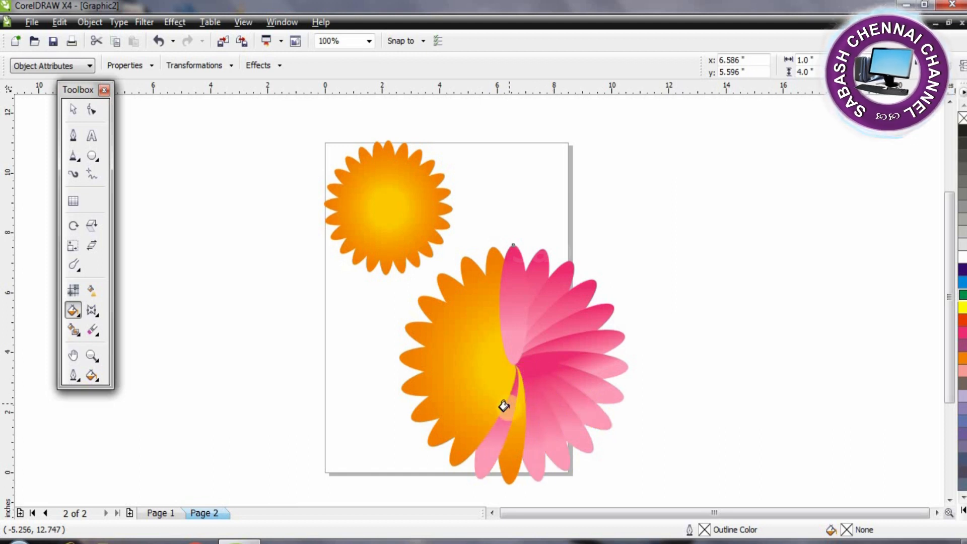
click(510, 404)
click(470, 390)
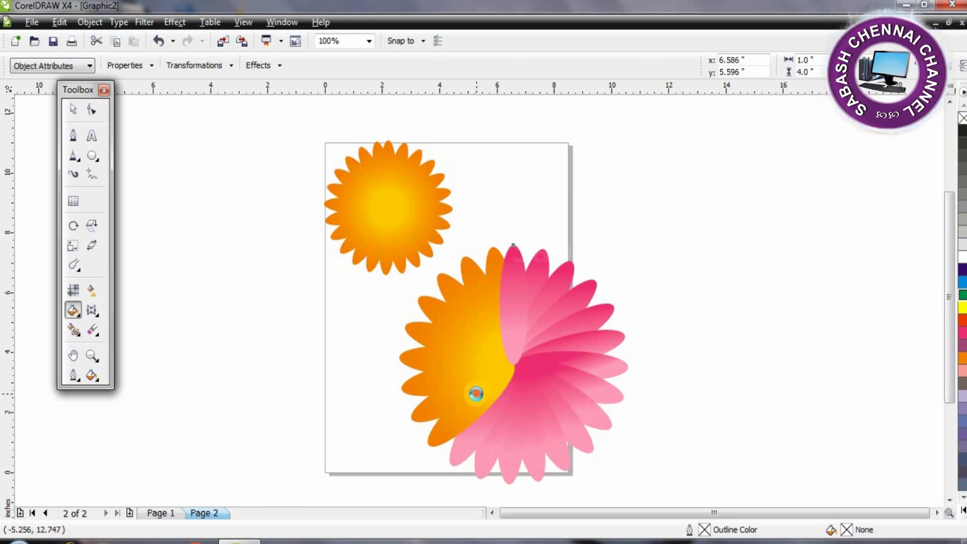
click(467, 387)
click(480, 400)
click(473, 378)
click(466, 363)
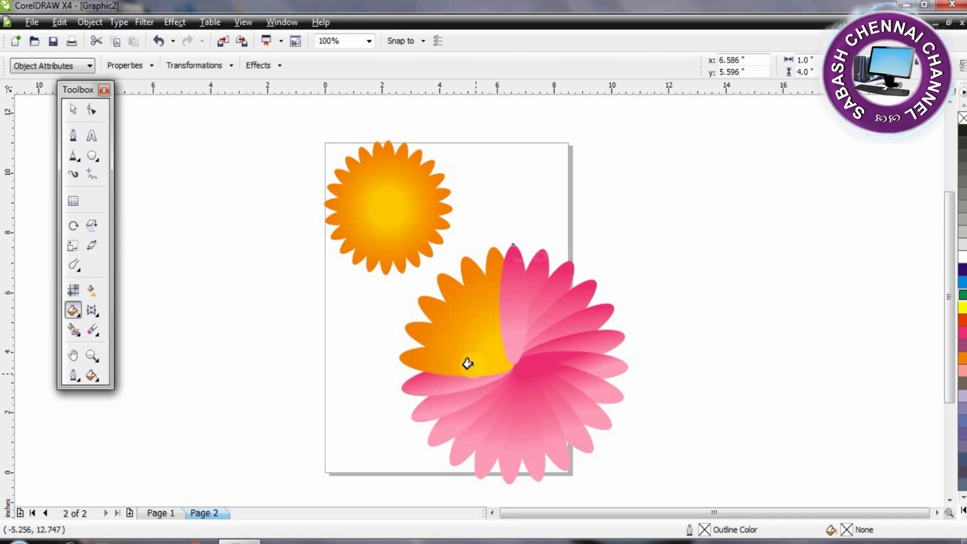
click(460, 338)
click(460, 336)
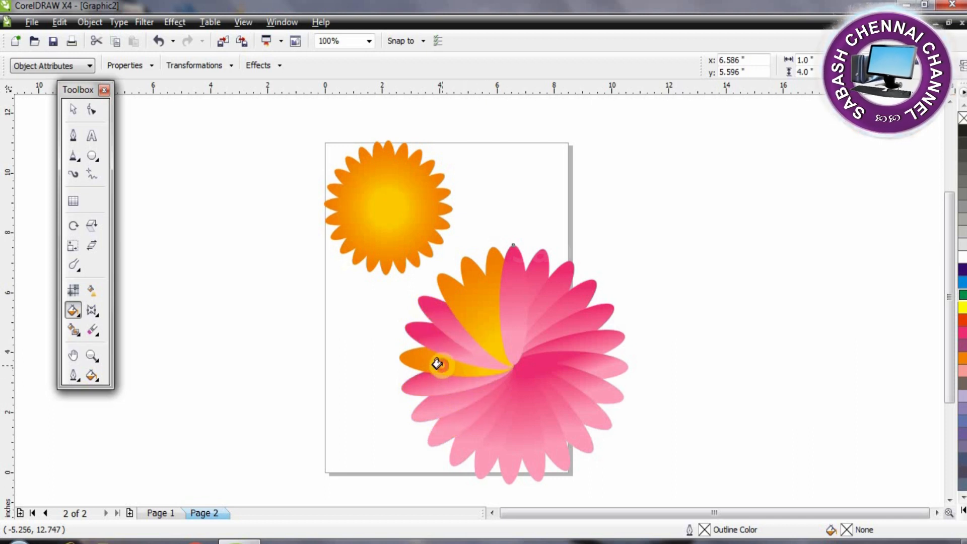
click(437, 364)
click(453, 313)
click(459, 283)
click(469, 271)
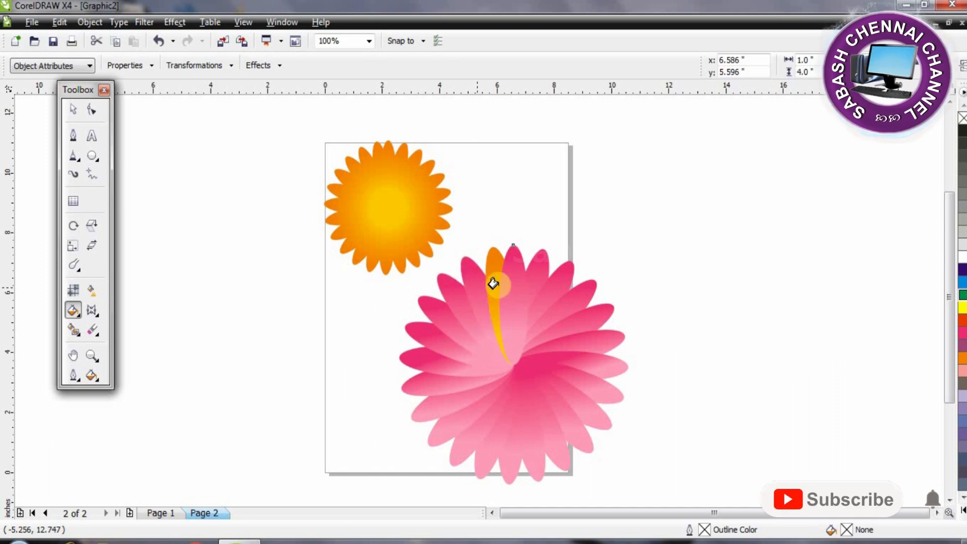
click(493, 280)
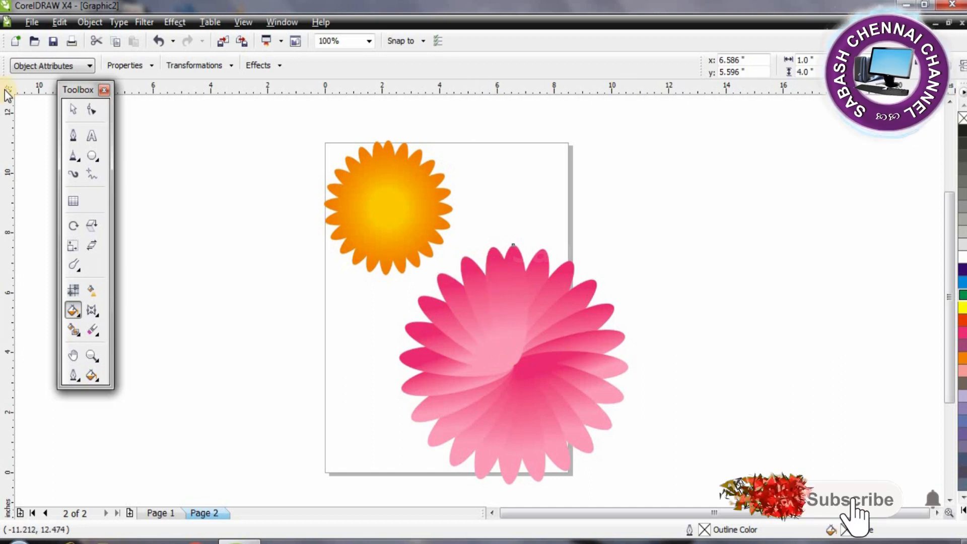
Select all petals of the pink flower and group them.
click(73, 108)
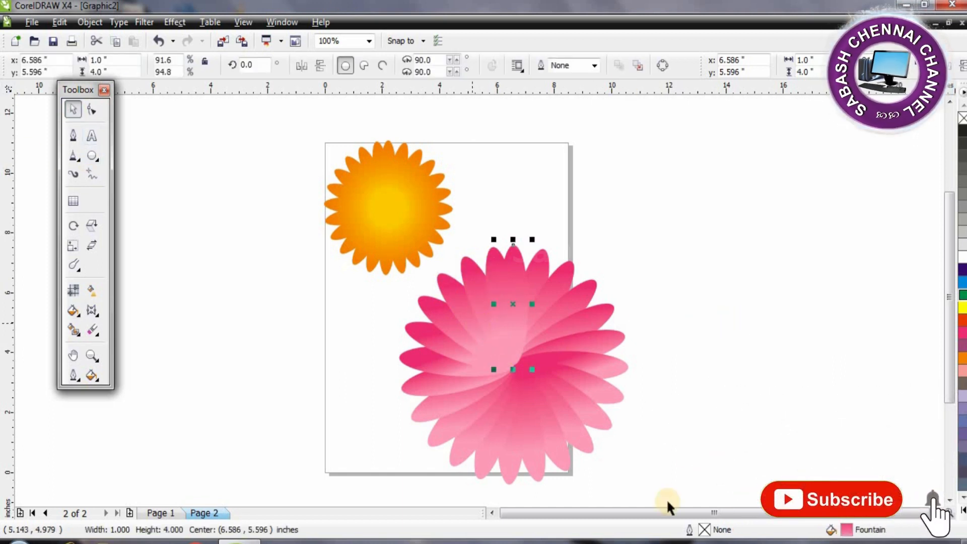
drag(678, 491, 392, 237)
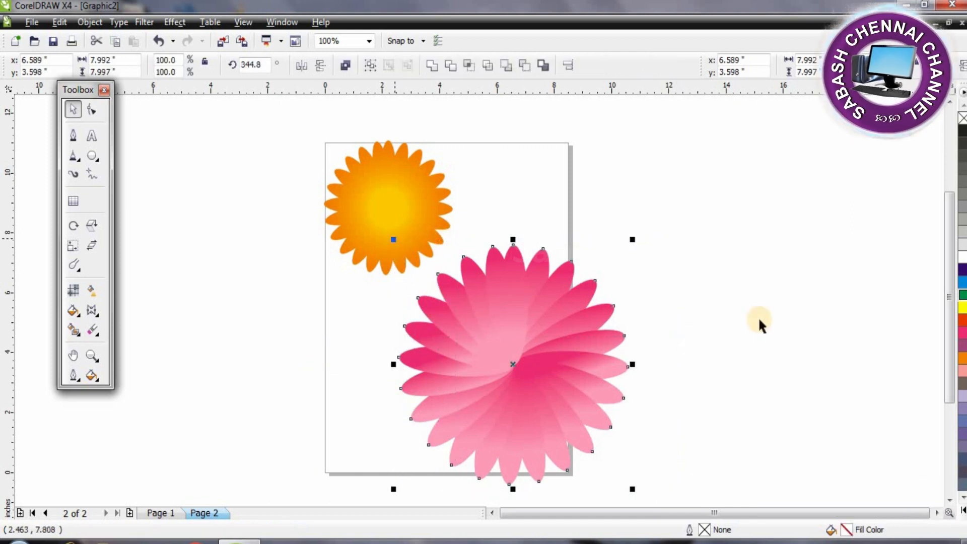
right_click(495, 302)
click(569, 73)
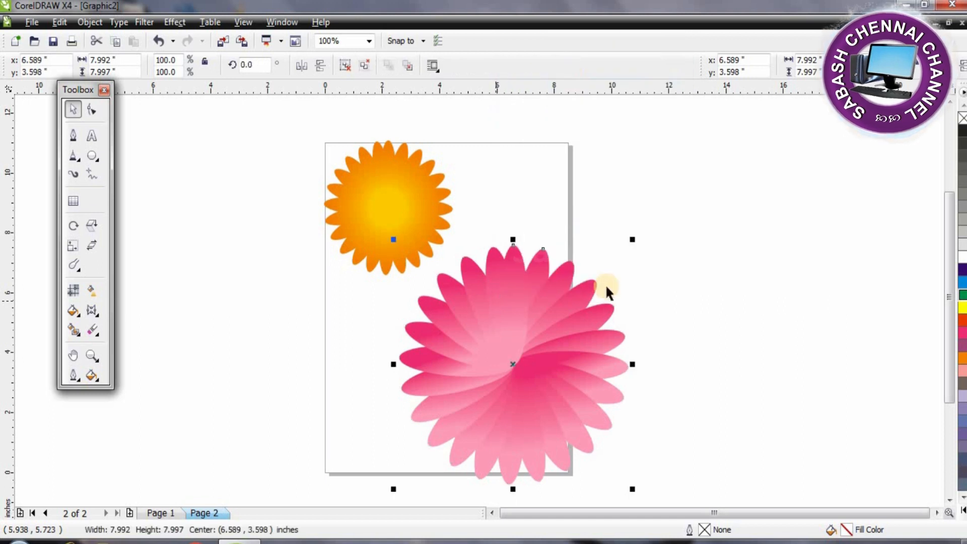
Shrink the pink flower to roughly the orange flower's size and place it beside it in the page's upper-right part.
drag(393, 239, 501, 351)
drag(575, 395, 537, 181)
click(553, 340)
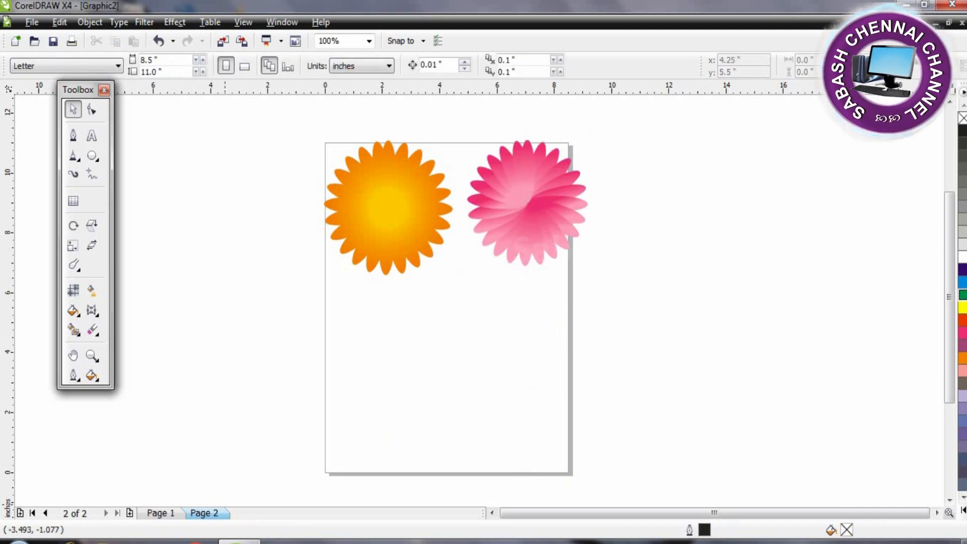
Add a third page, draw a vertical ellipse about 1.9 by 5.5 inches in its middle and fill it with blue.
click(129, 512)
click(92, 155)
mouse_move(409, 217)
mouse_down()
mouse_move(431, 322)
mouse_move(463, 382)
mouse_up()
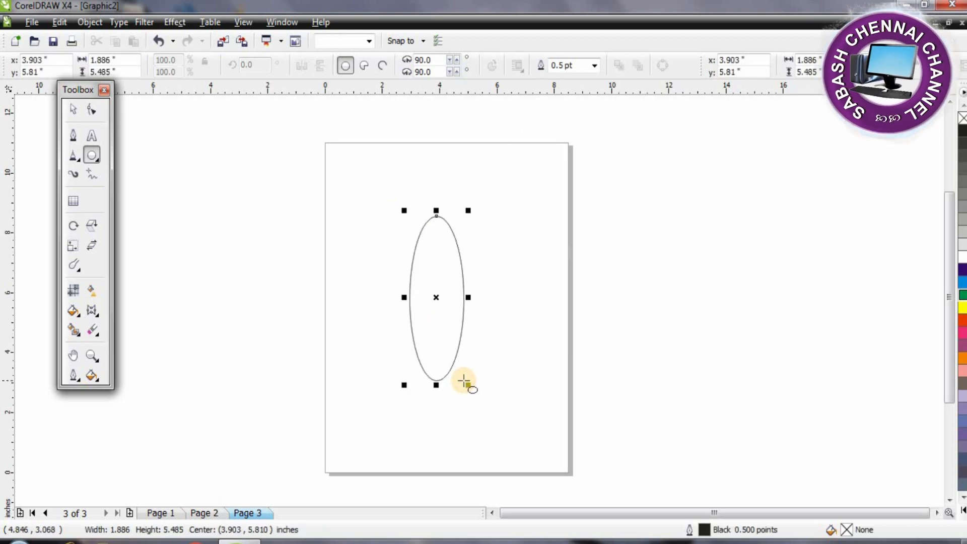
click(963, 297)
click(963, 273)
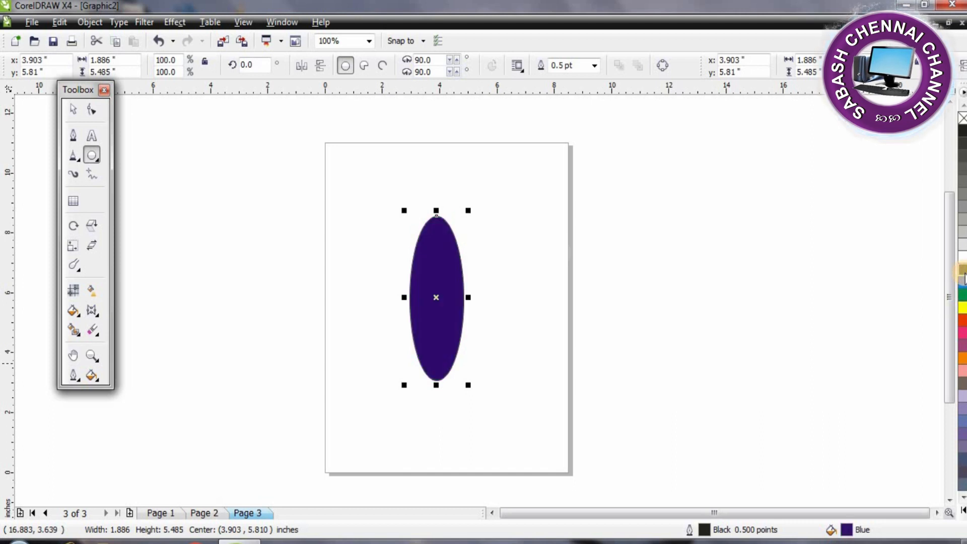
Apply a mesh fill to the blue ellipse and add a mesh intersection near its left edge at mid-height.
click(76, 292)
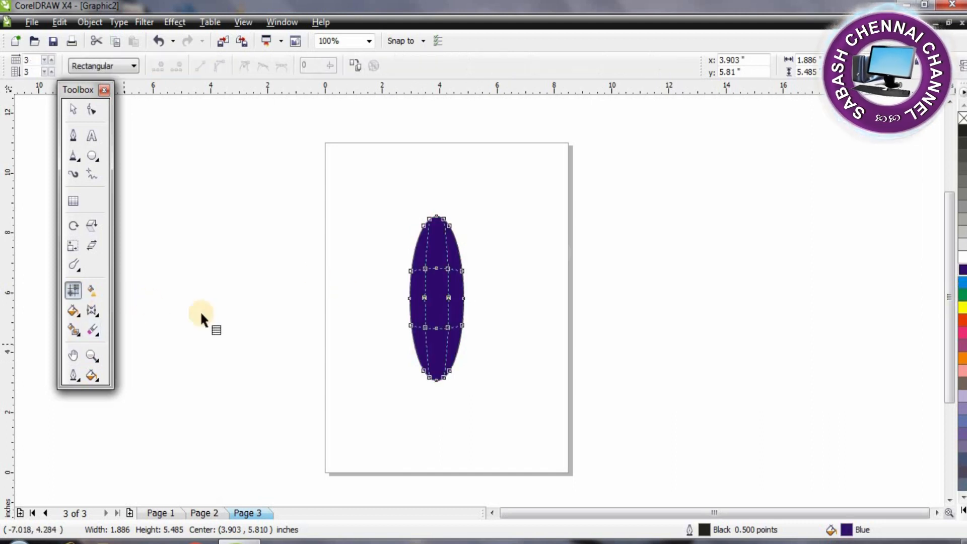
scroll(478, 301, up, 2)
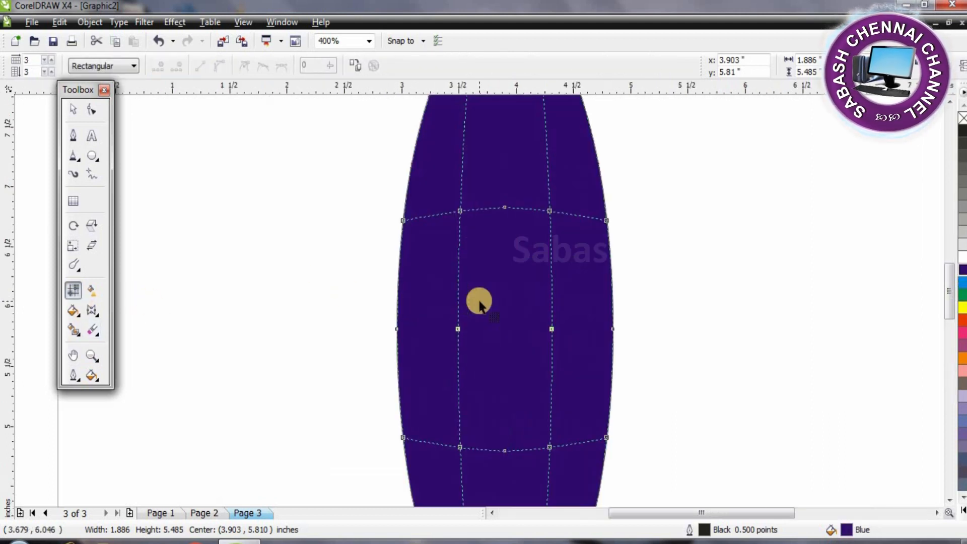
double_click(420, 328)
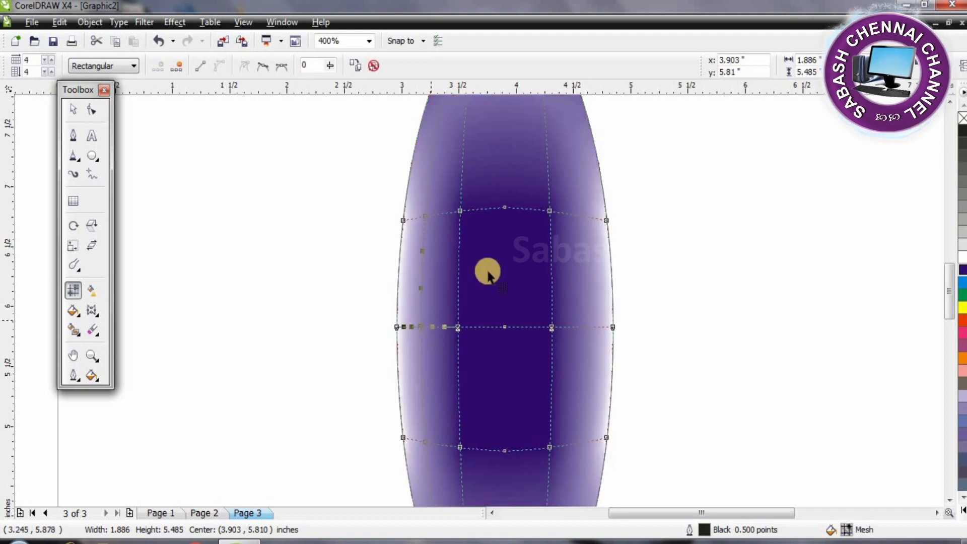
Color the lower-left and lower-right mesh patches of the ellipse blue.
scroll(479, 301, down, 1)
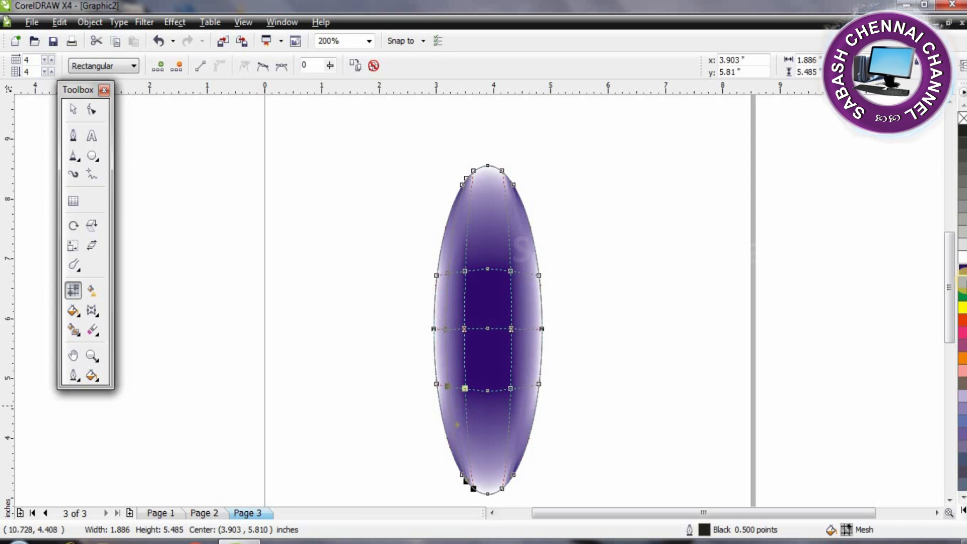
click(961, 272)
click(518, 435)
click(960, 274)
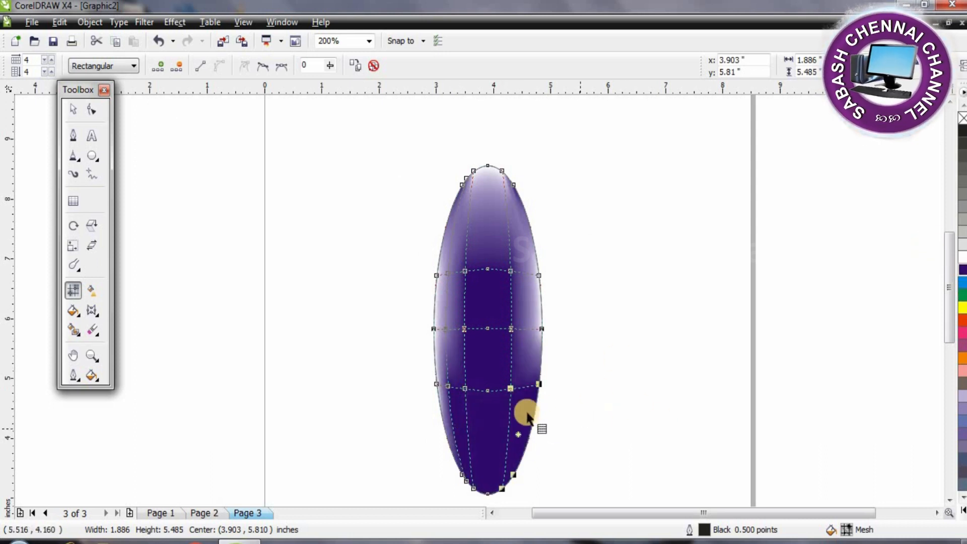
click(73, 109)
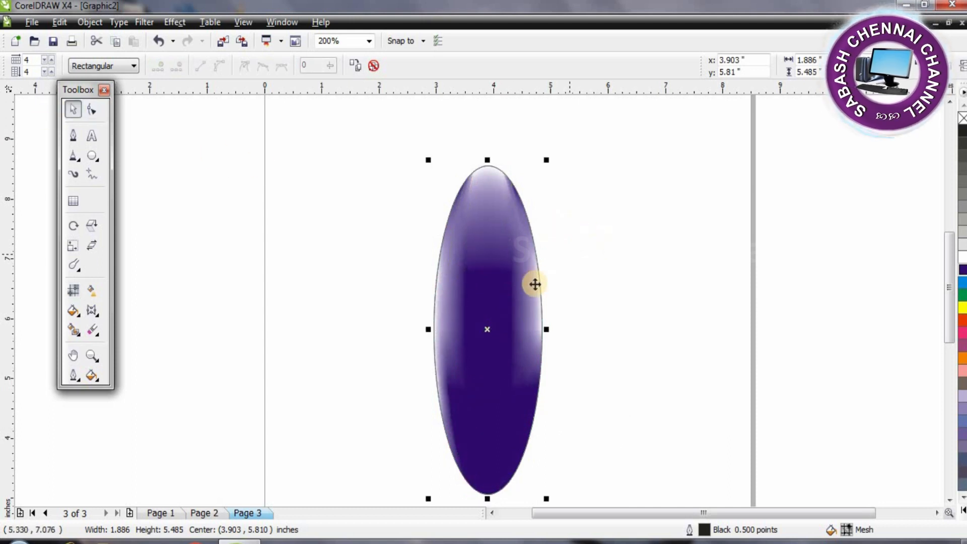
Remove the mesh intersections at the ellipse's mid-height, left and right, and the one on its upper-right mesh line.
click(73, 290)
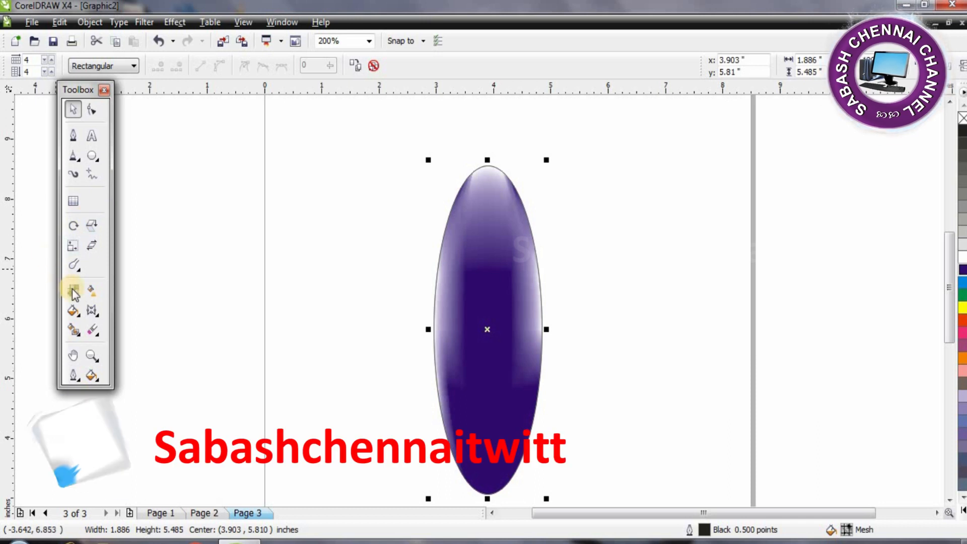
click(464, 329)
double_click(464, 329)
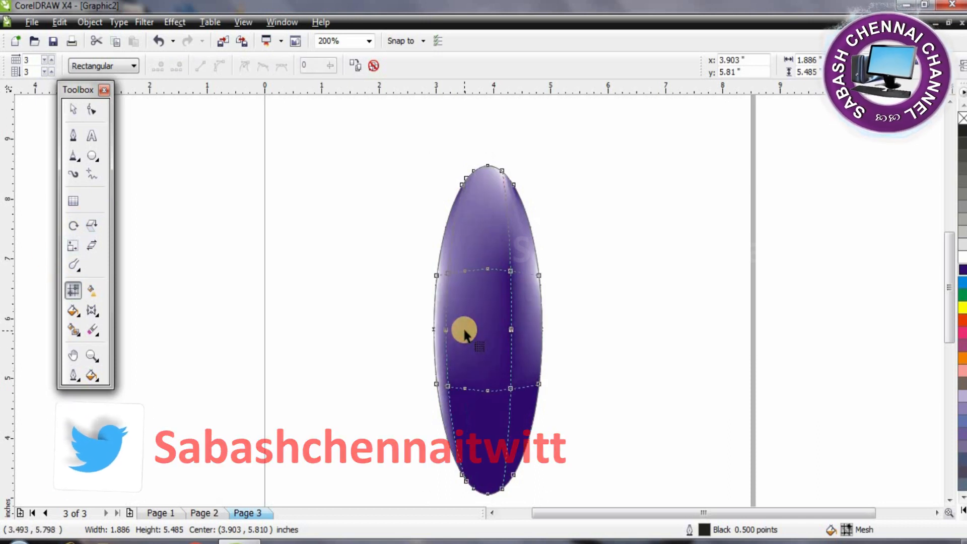
click(510, 329)
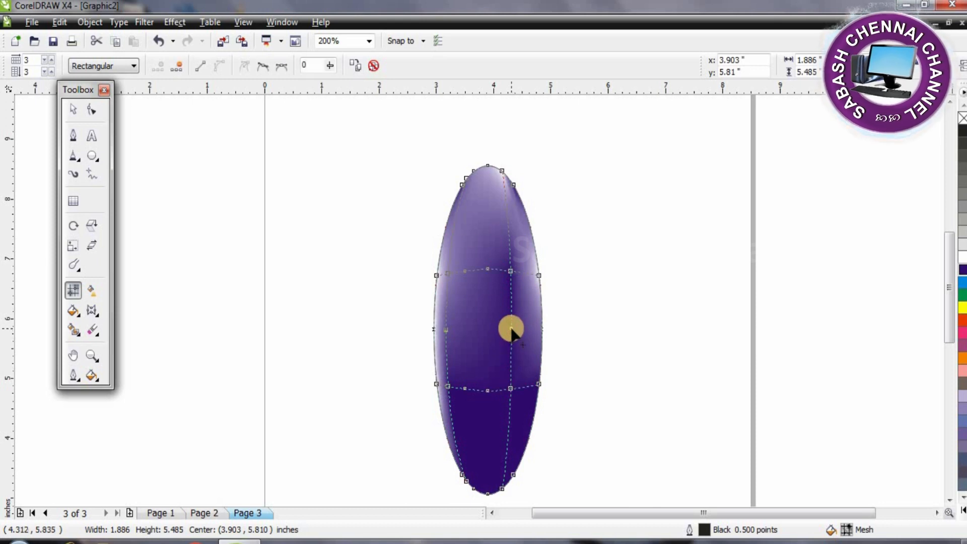
click(511, 329)
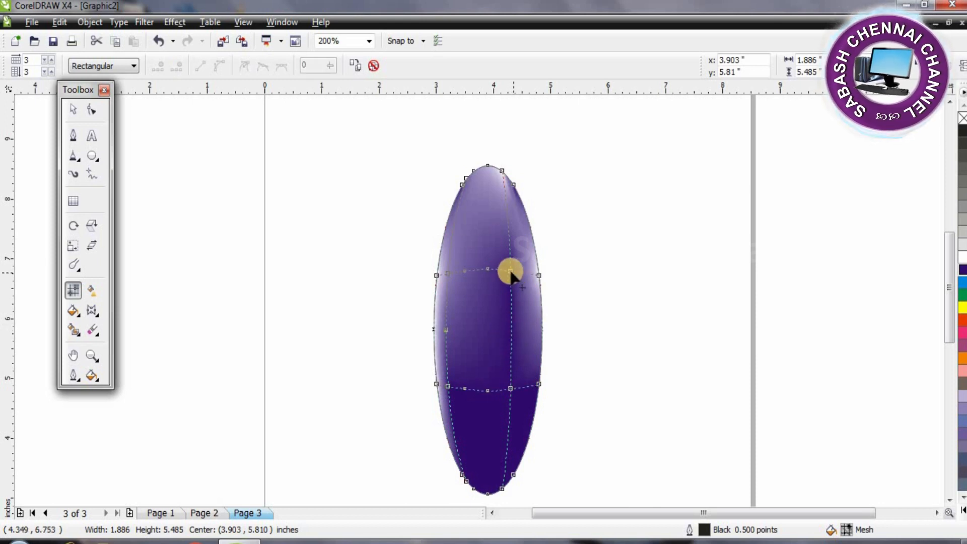
double_click(510, 272)
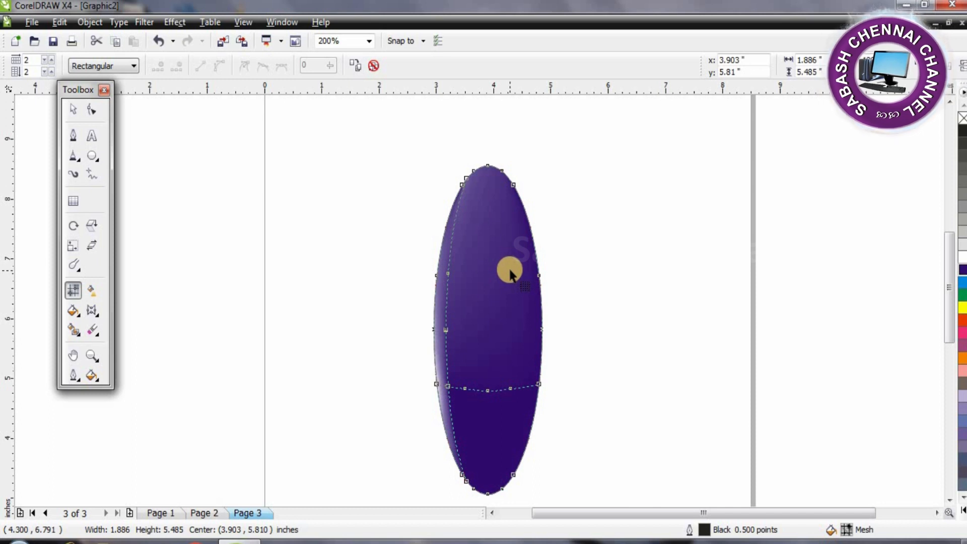
Add mesh intersections in the ellipse's upper middle and near its right edge, and color the upper-right edge patch white.
double_click(498, 298)
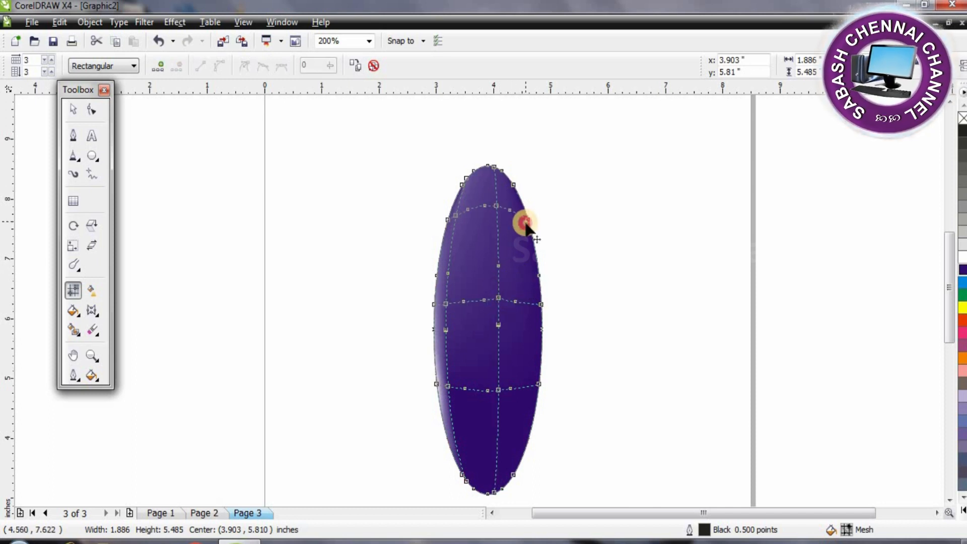
double_click(525, 246)
double_click(528, 258)
click(530, 257)
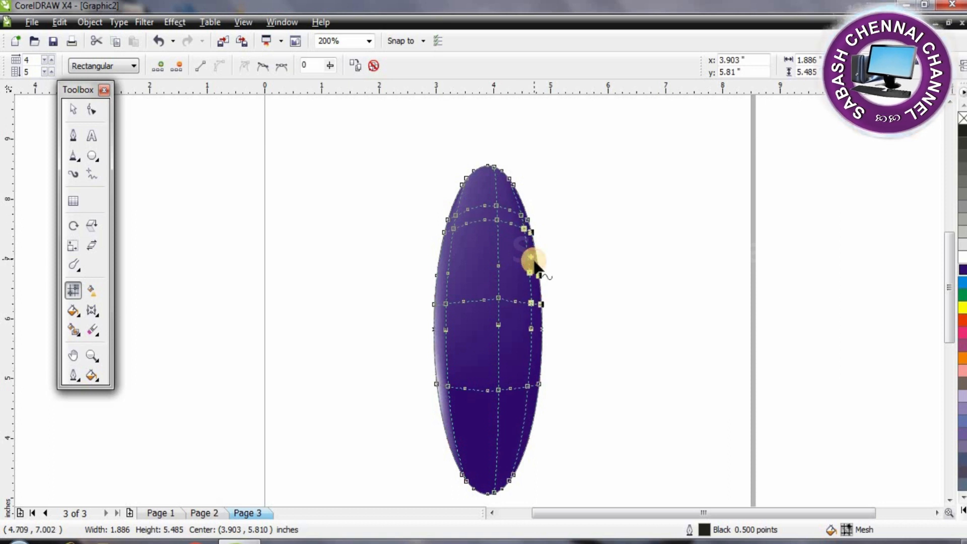
click(962, 259)
Remove the mesh intersections in the ellipse's upper middle and beside the white area near its right edge.
click(497, 221)
double_click(496, 220)
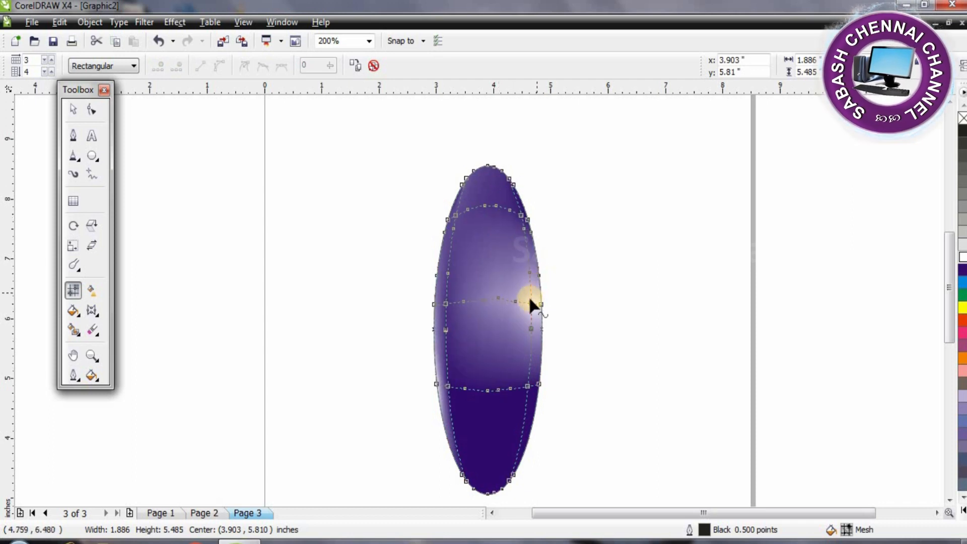
double_click(531, 301)
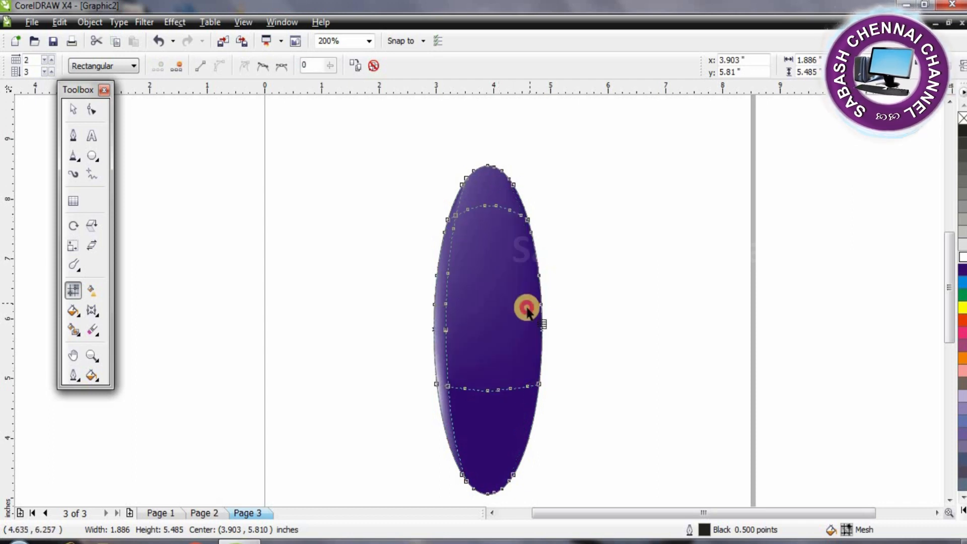
Add a mesh intersection in the ellipse's upper middle and color the patch at its upper-right tip white.
double_click(502, 272)
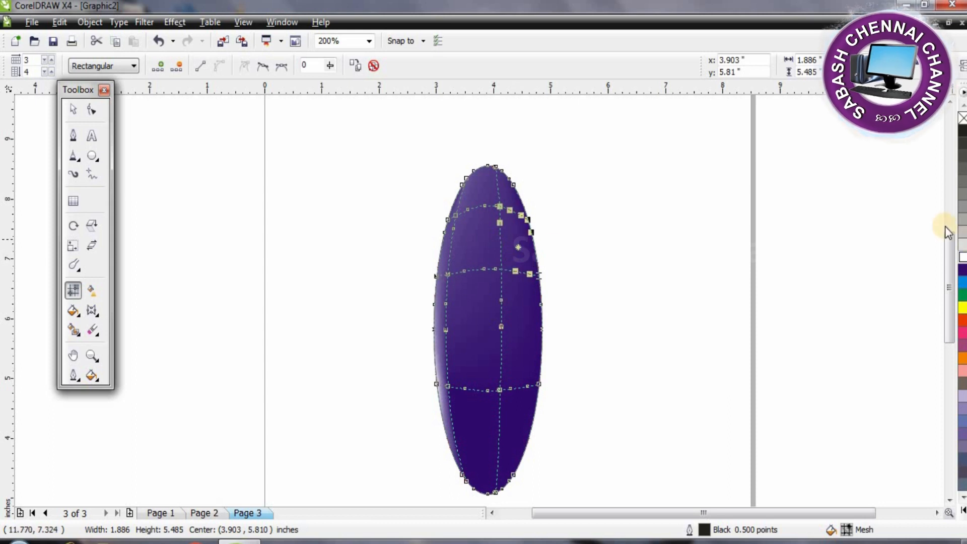
click(524, 194)
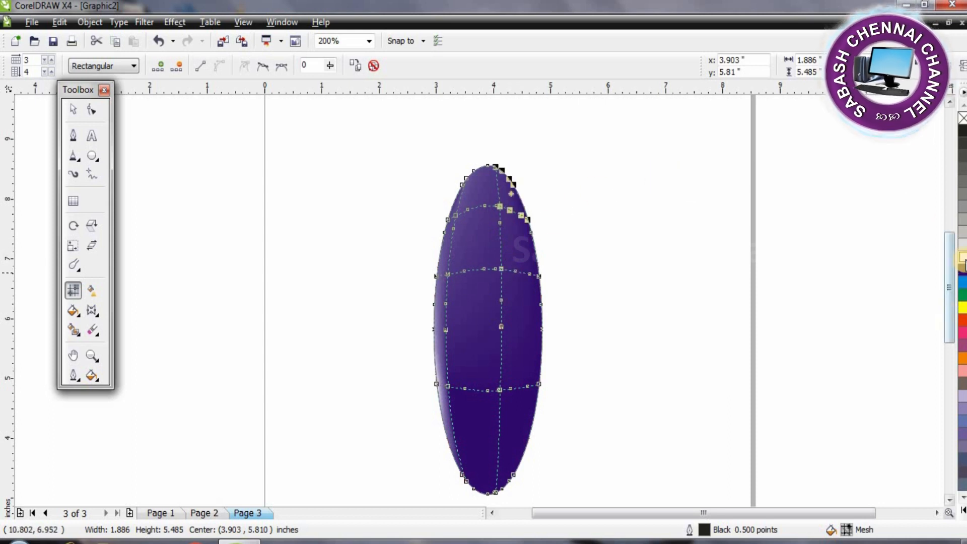
click(962, 256)
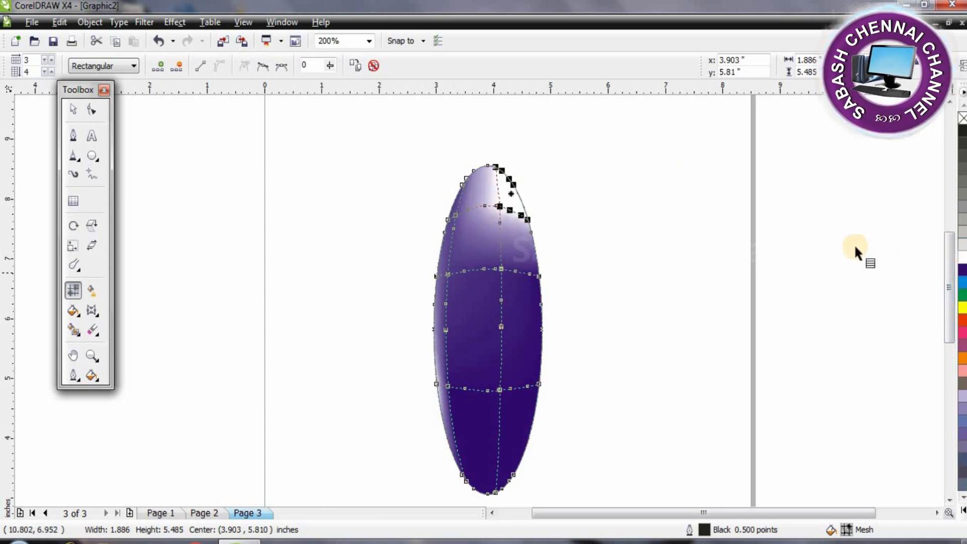
Remove the mesh intersection beside the white tip patch, and undo a trial removal of the lower-left intersection.
click(497, 204)
double_click(497, 208)
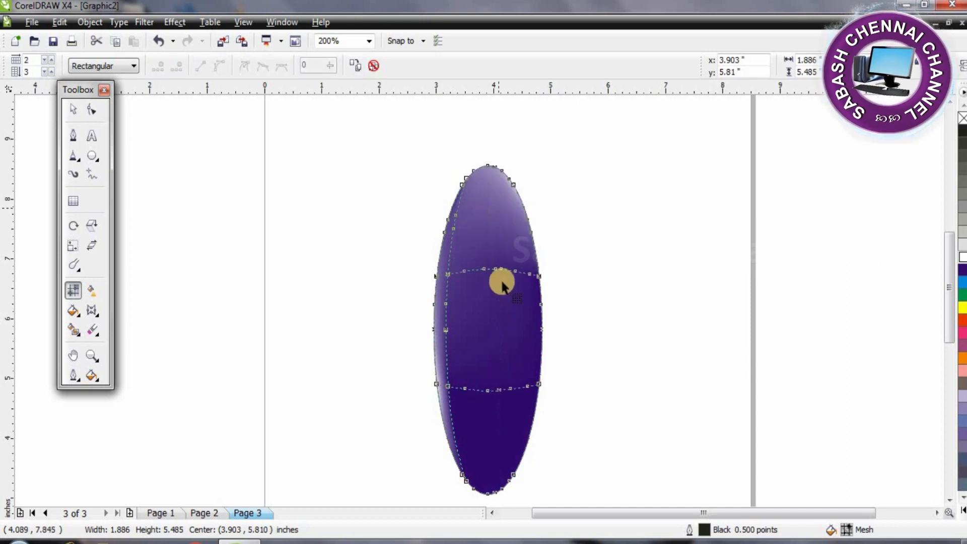
double_click(448, 385)
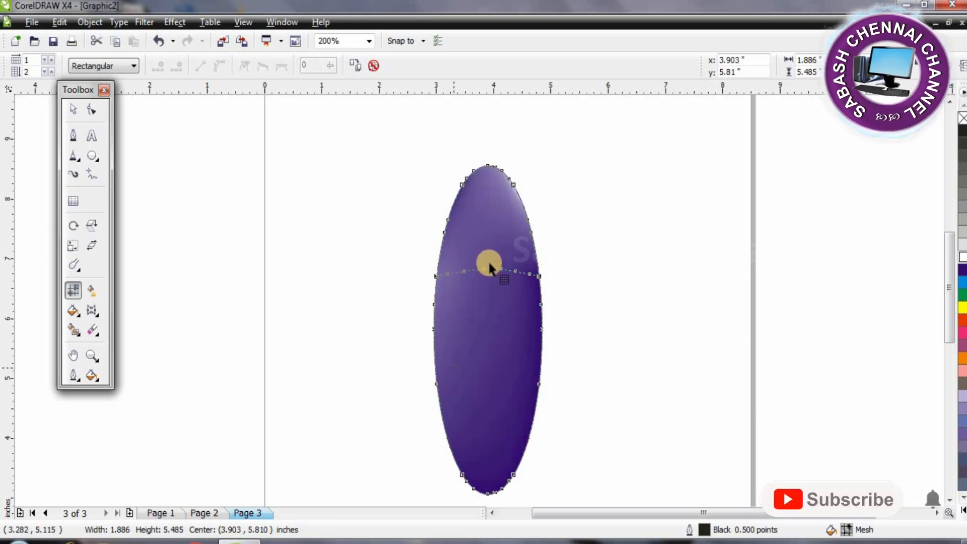
key(ctrl+z)
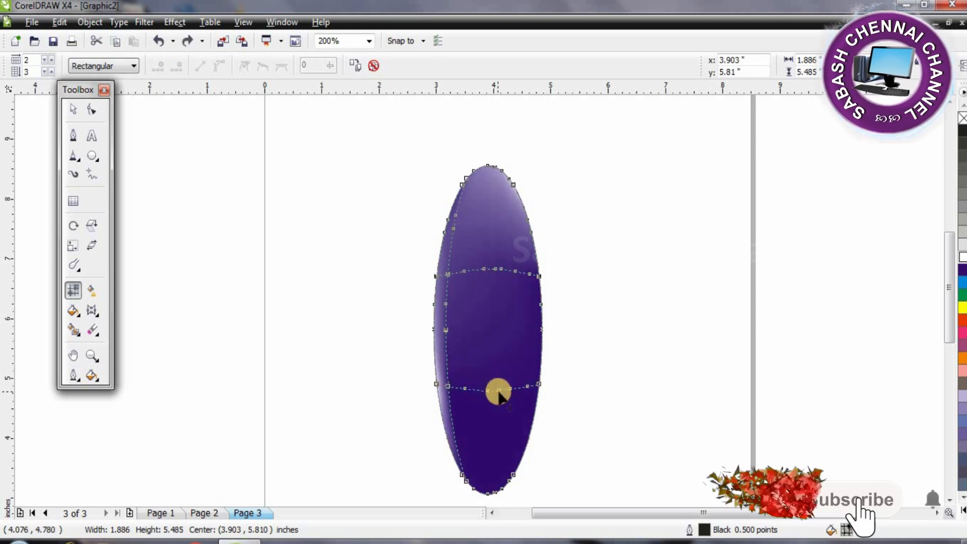
click(494, 272)
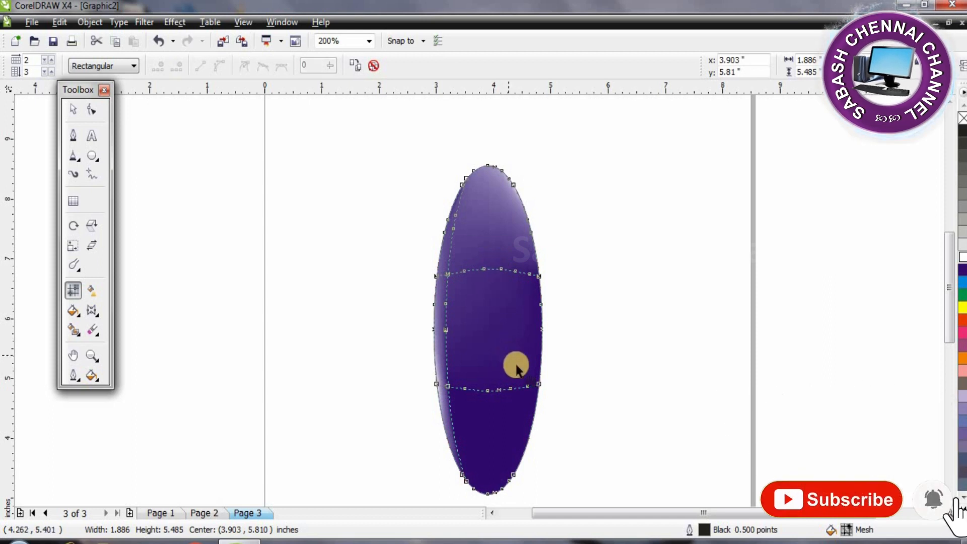
Add a mesh intersection in the lower part of the ellipse and color its bottom middle patch white.
double_click(503, 438)
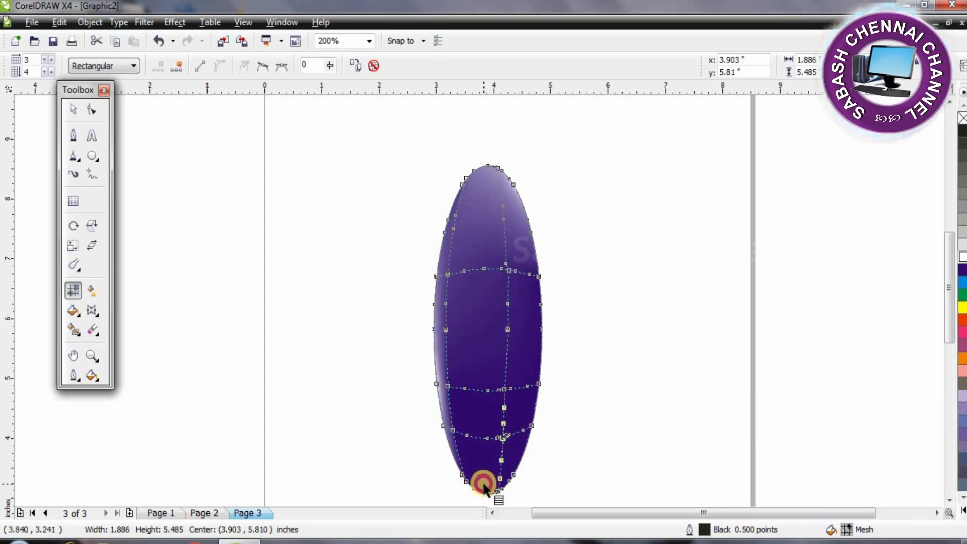
click(484, 484)
click(961, 262)
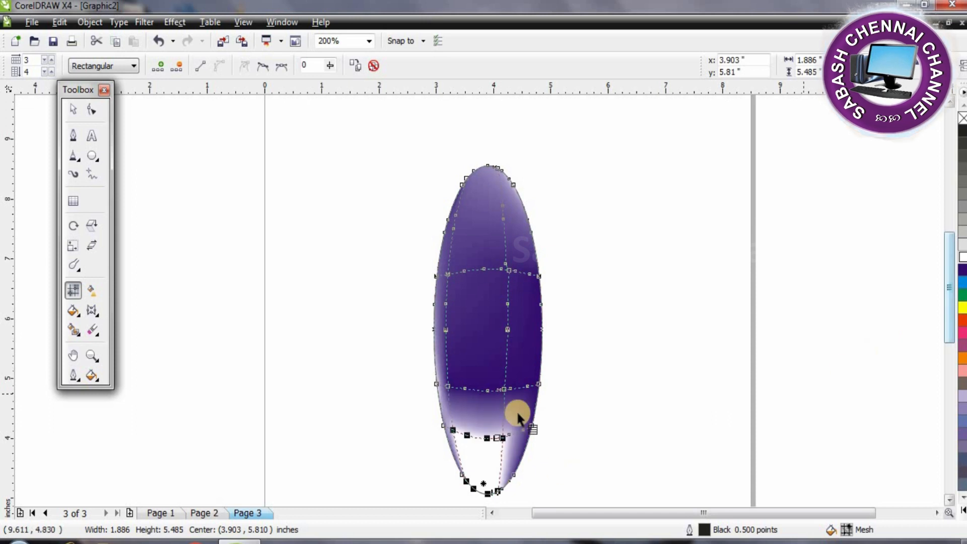
Remove the mesh intersection at the white bottom patch and the vertical mesh line near the left edge, and reselect the ellipse.
double_click(500, 437)
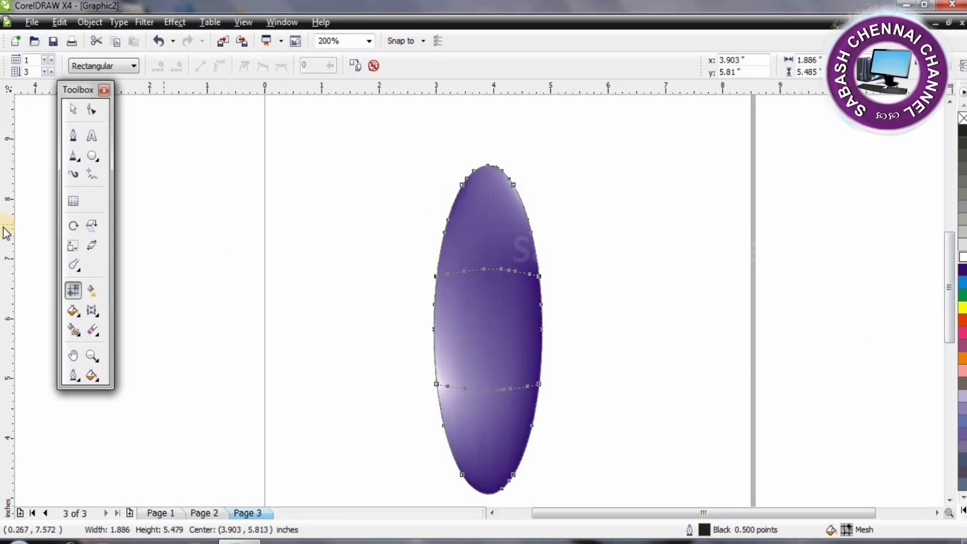
click(75, 112)
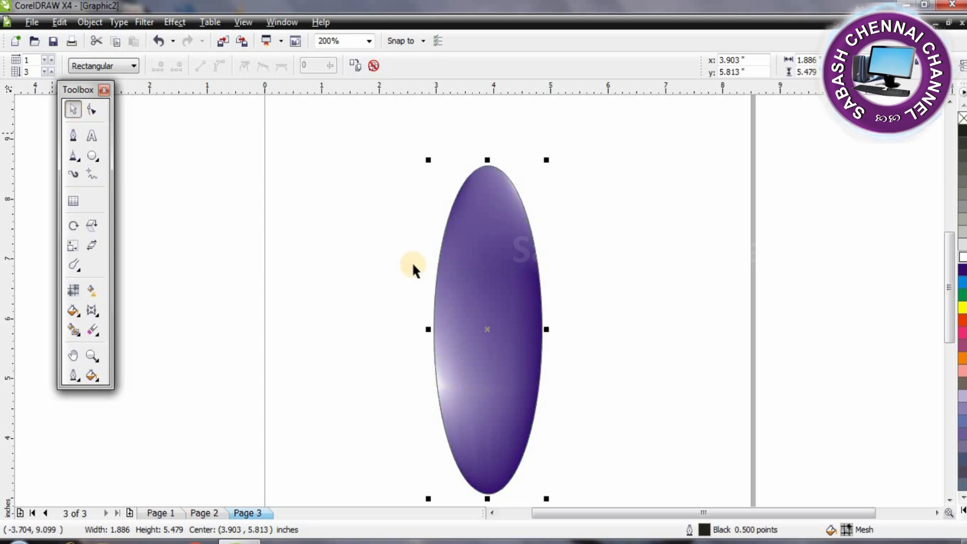
click(607, 303)
click(493, 289)
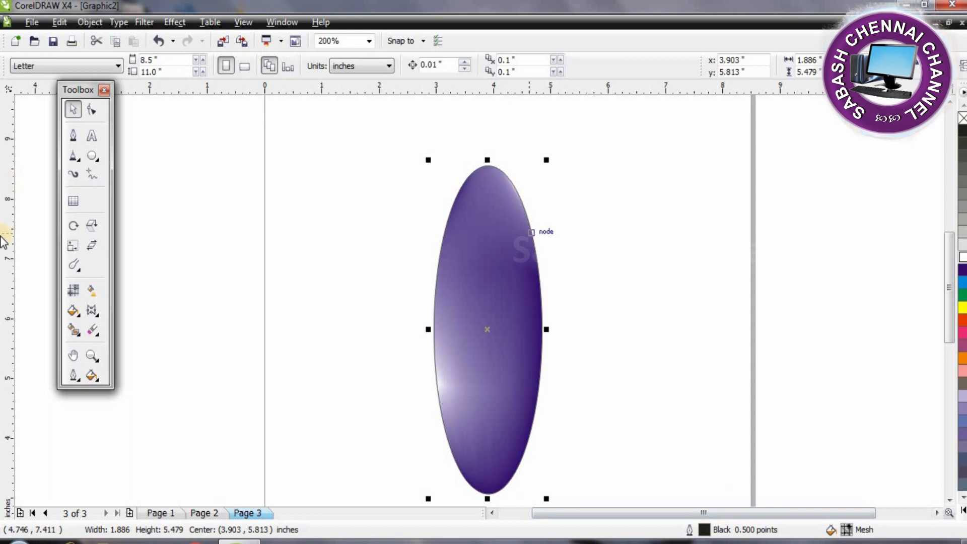
Remove the ellipse's outline and shrink the ellipse to about 1.5 by 4.4 inches.
click(92, 375)
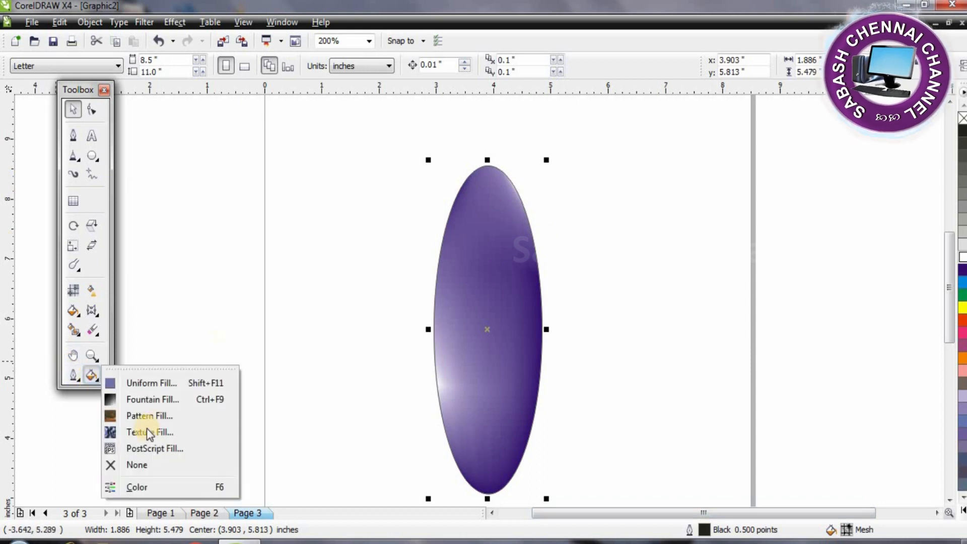
click(73, 375)
click(684, 128)
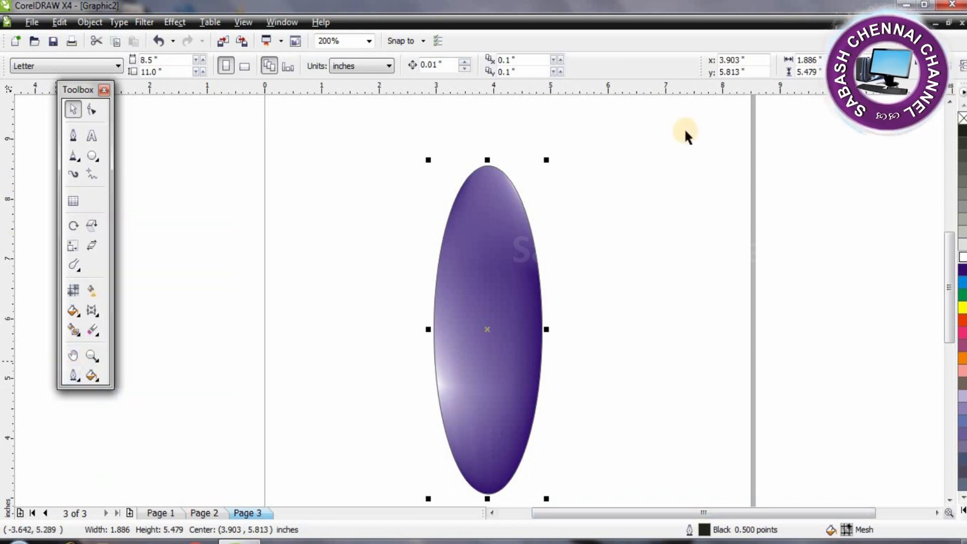
click(80, 381)
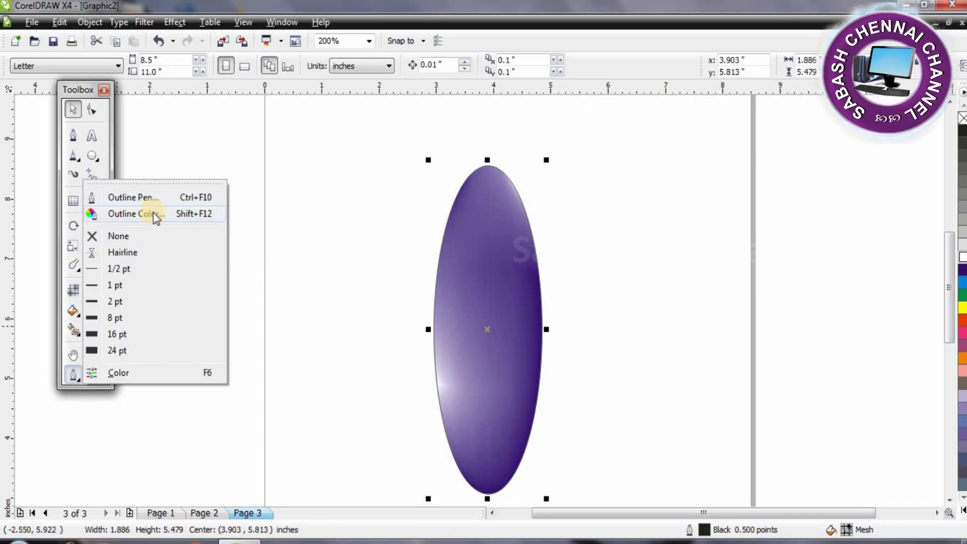
click(135, 235)
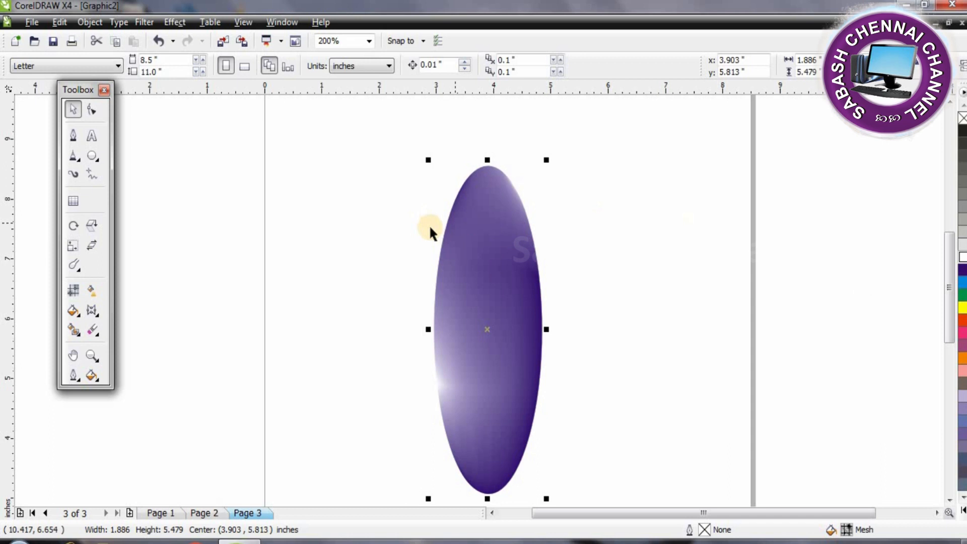
drag(428, 158, 448, 222)
scroll(478, 300, down, 1)
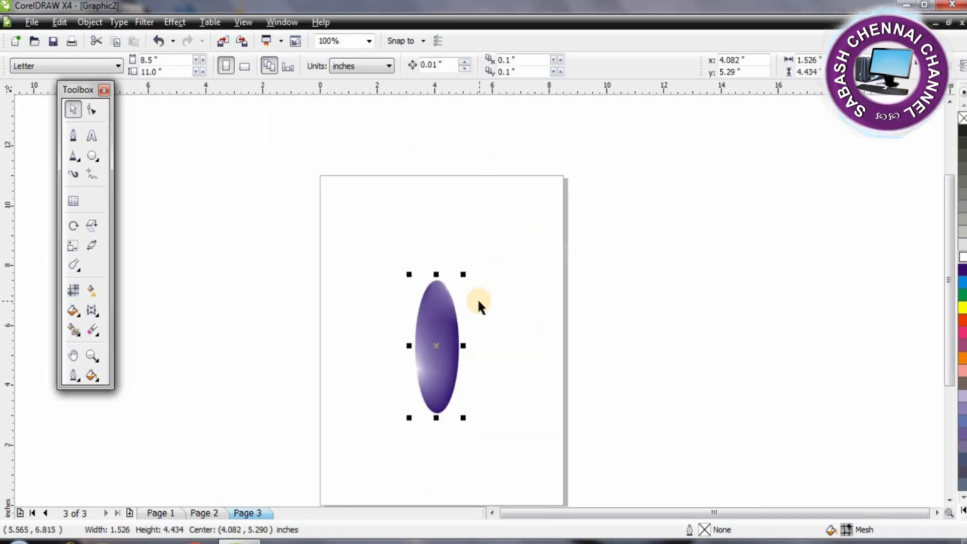
Draw a three-pointed star about 2.6 by 3.2 inches with sharpness 53, overlapping the petal's upper end.
click(56, 193)
click(97, 162)
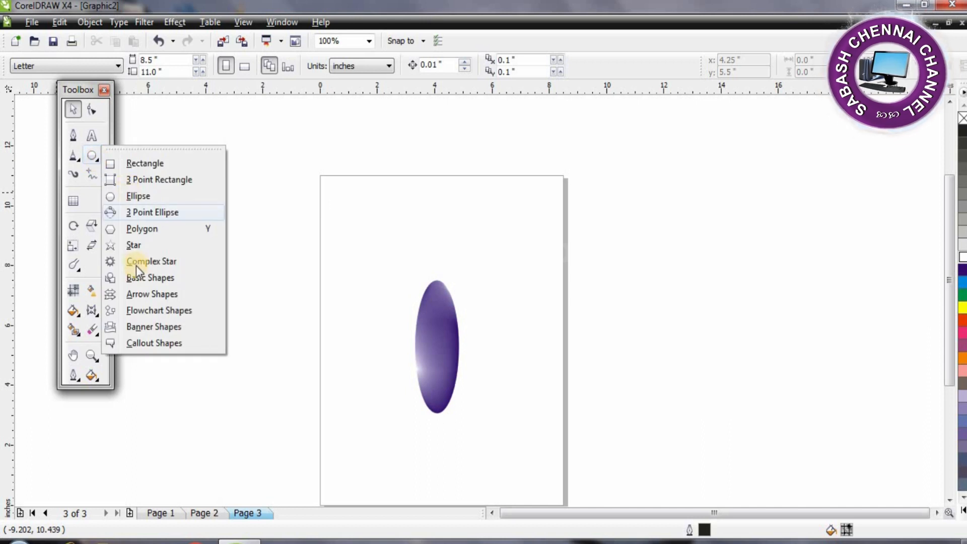
click(139, 244)
drag(405, 240, 480, 351)
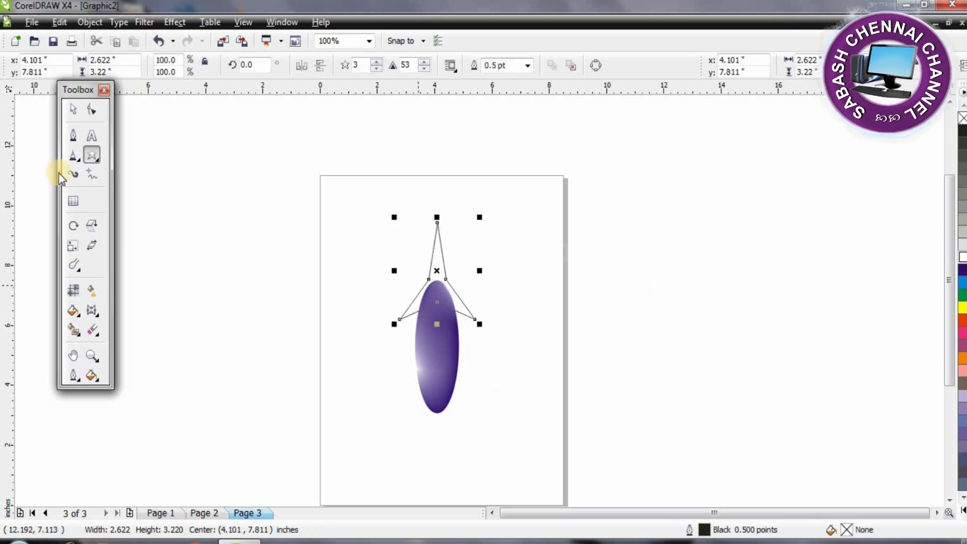
Apply an envelope to the star, bulge its left side slightly and pull both lower corners inward to the petal's edges.
click(73, 111)
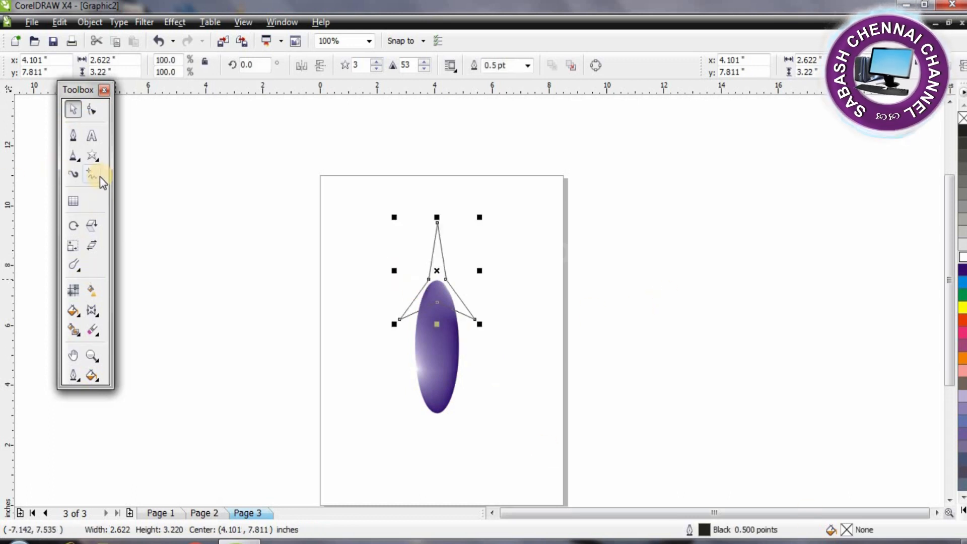
click(96, 315)
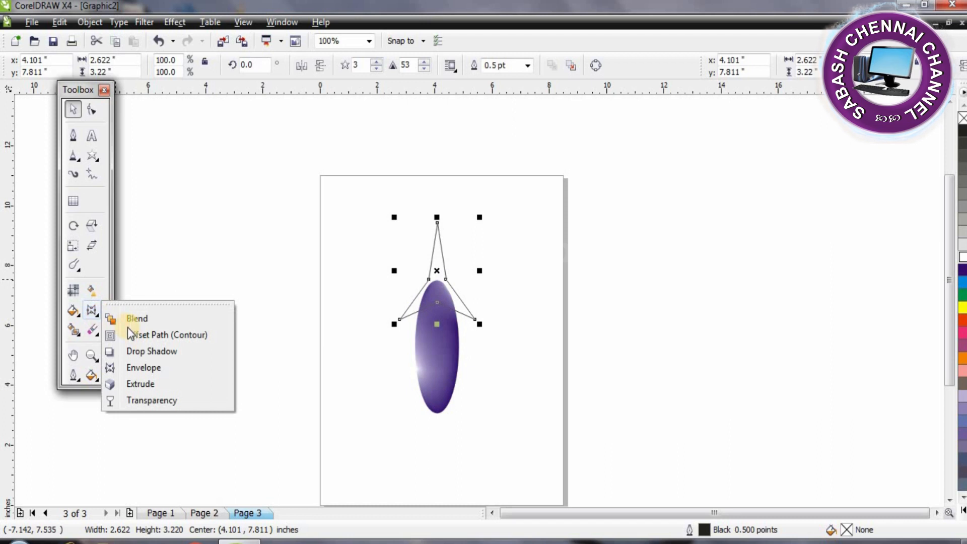
click(146, 368)
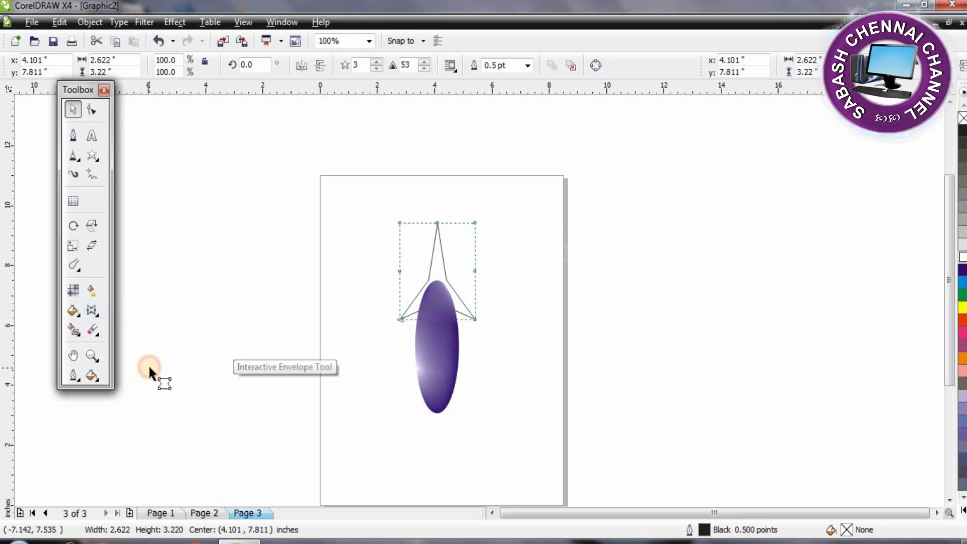
click(399, 270)
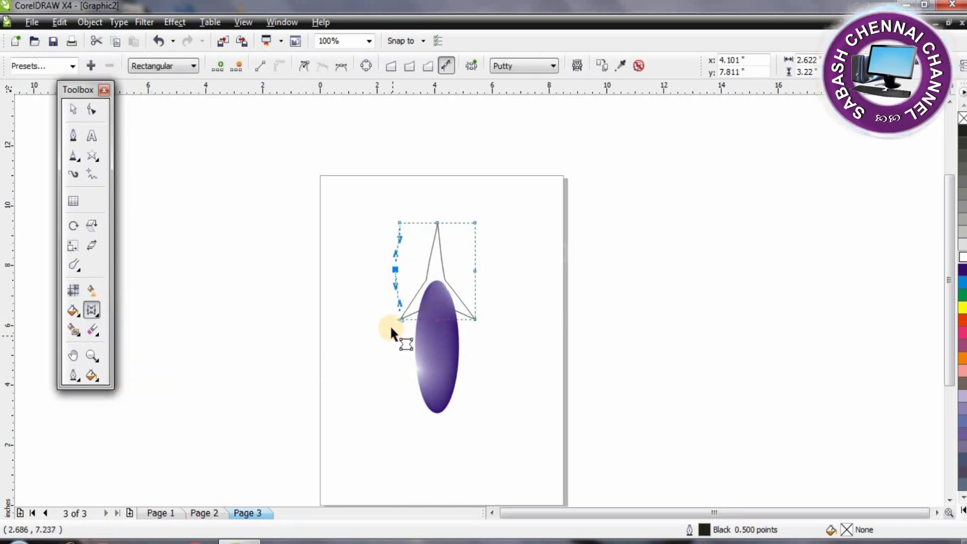
drag(398, 318, 407, 328)
mouse_move(474, 319)
mouse_down()
mouse_move(463, 325)
mouse_move(467, 303)
mouse_move(457, 309)
mouse_move(473, 309)
mouse_up()
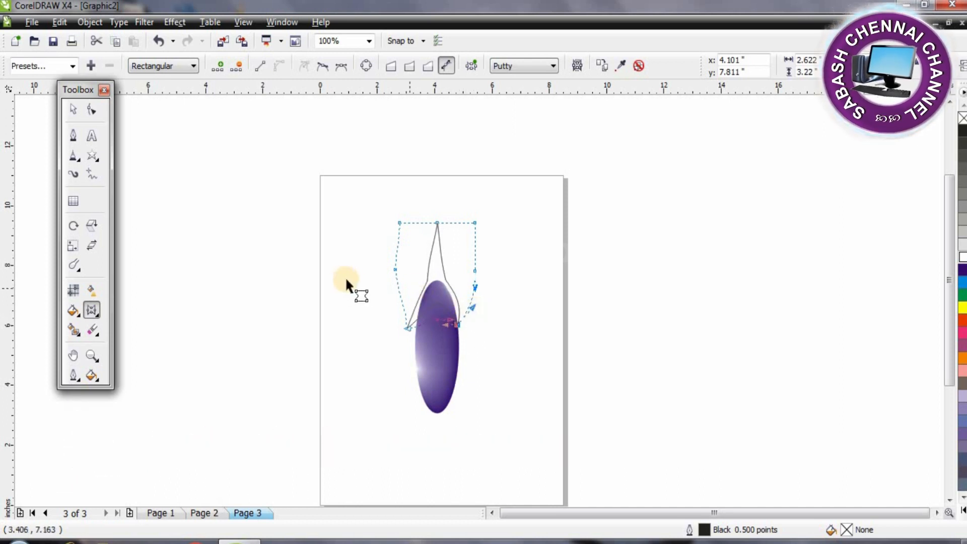
click(407, 325)
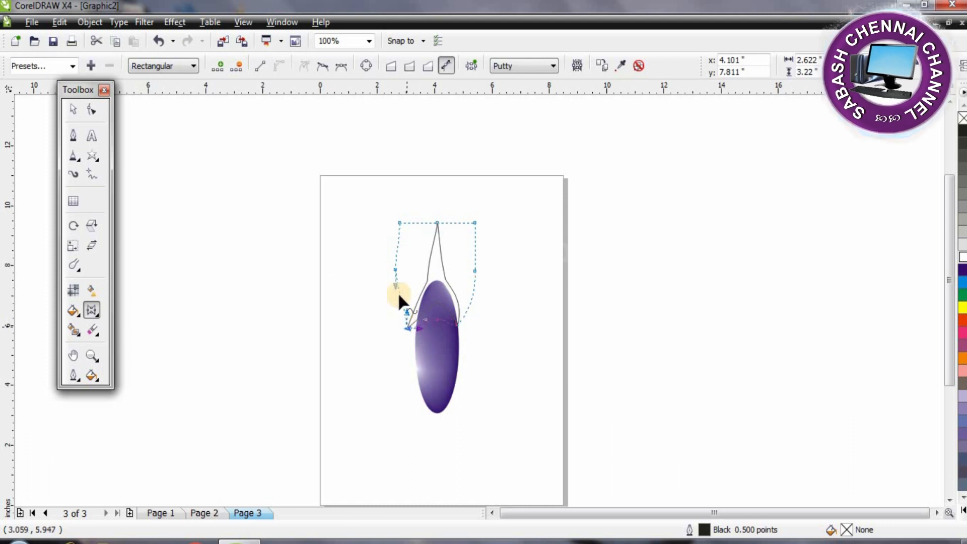
drag(395, 292, 416, 324)
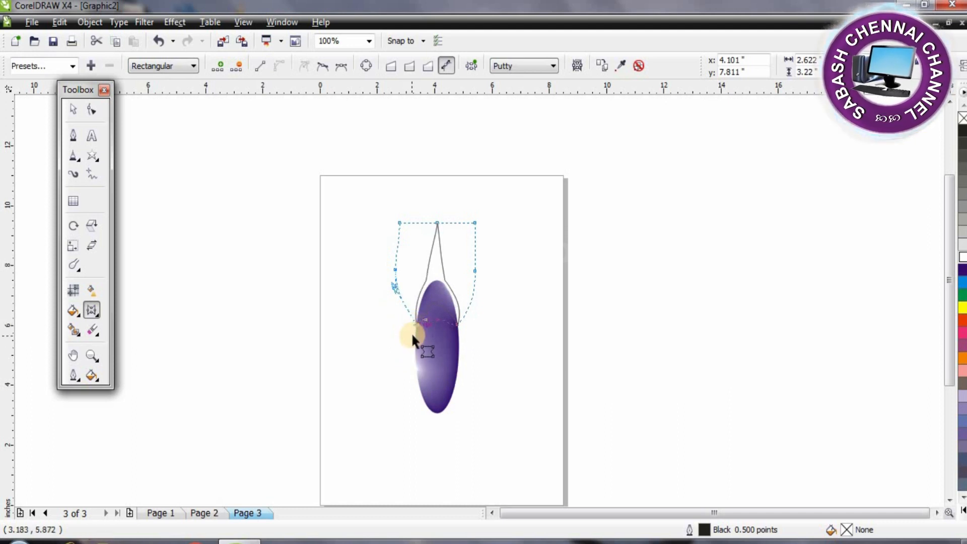
Reshape the envelope's lower-left corner and left side, and move its upper nodes up and left to bend the star's tip.
drag(416, 320, 409, 318)
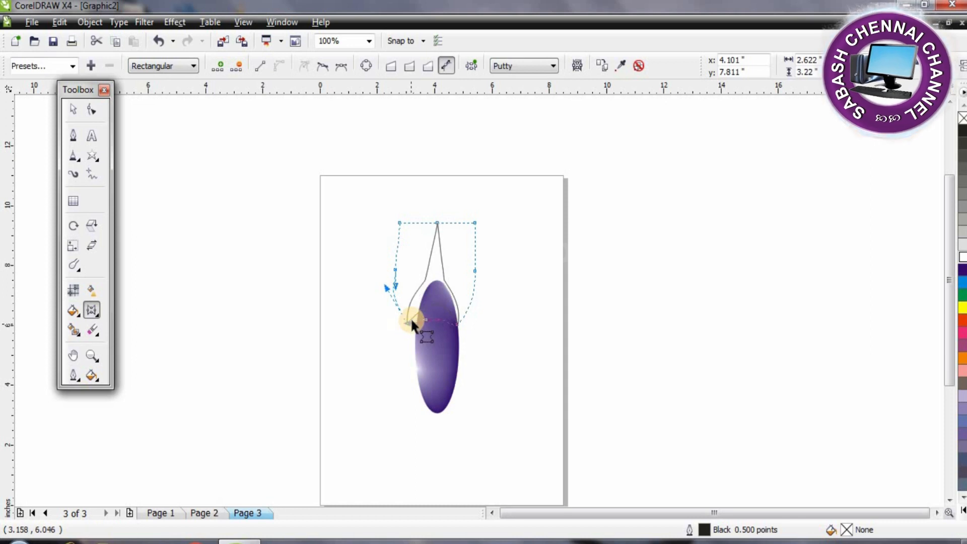
click(403, 285)
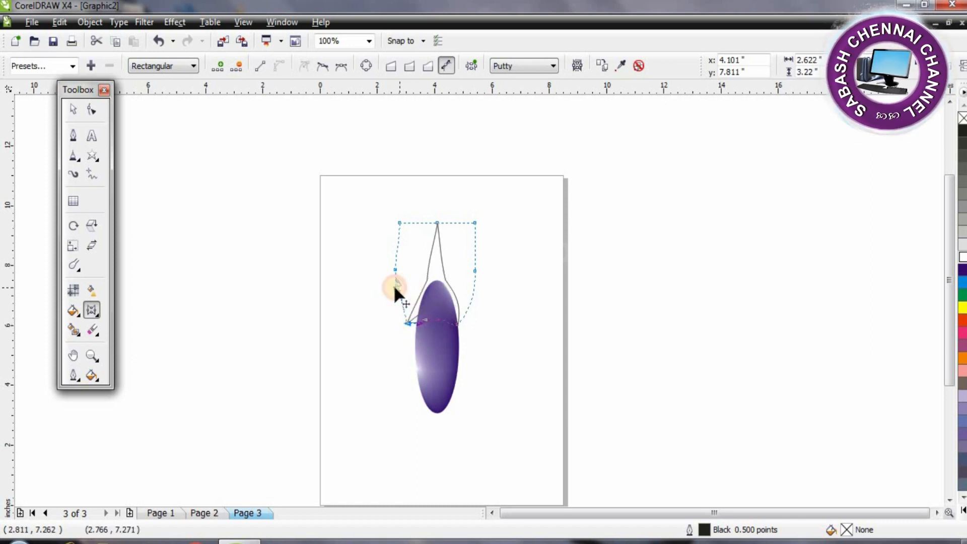
drag(395, 272, 402, 270)
drag(401, 221, 367, 198)
drag(476, 223, 452, 212)
drag(474, 270, 468, 269)
click(464, 321)
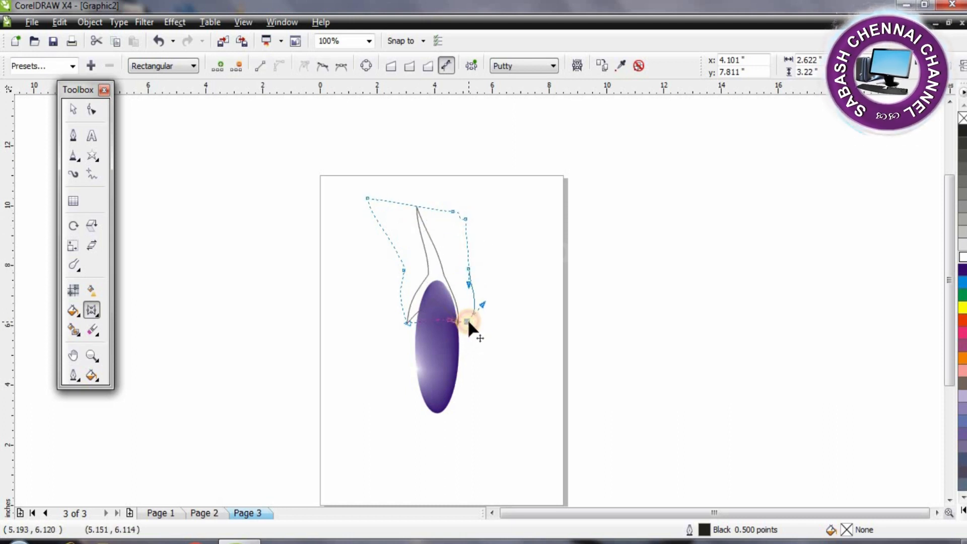
Pull the envelope's lower-right corner in to the ellipse's edge, raise its top middle node and curve its right side inward.
drag(463, 318, 458, 317)
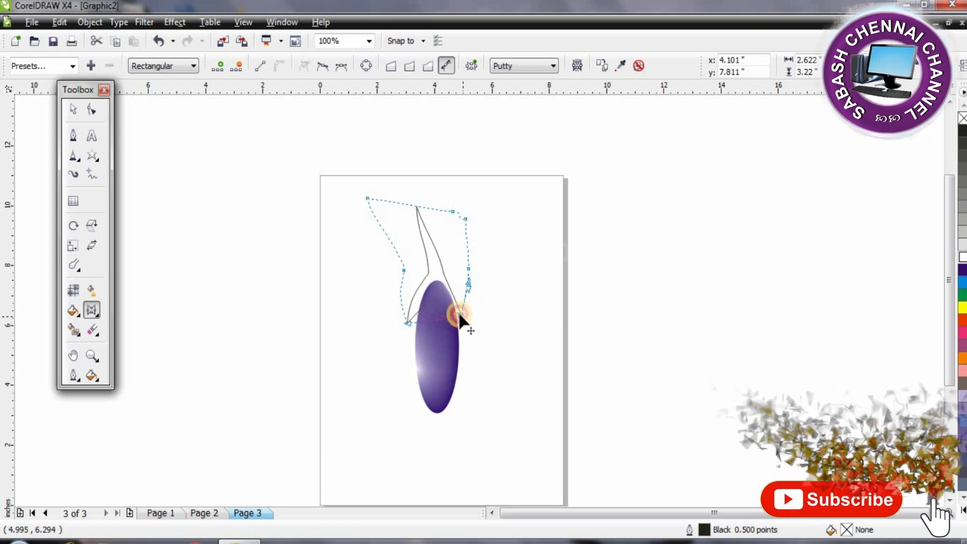
click(472, 287)
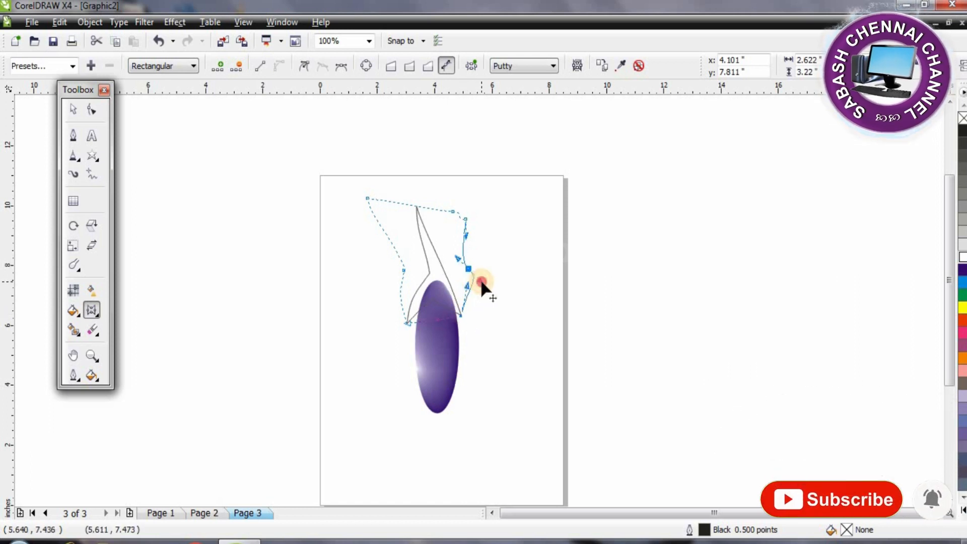
drag(468, 287, 465, 267)
drag(452, 210, 446, 194)
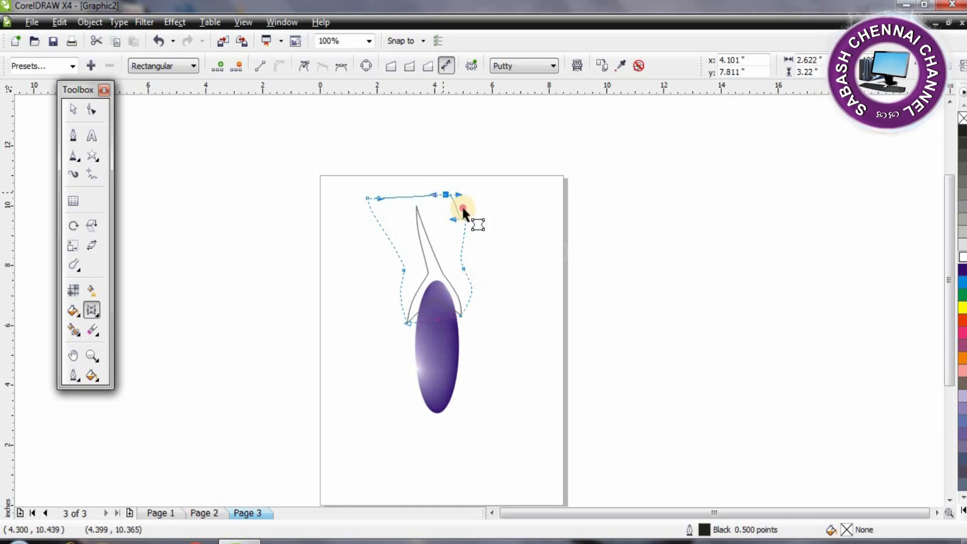
click(465, 219)
click(457, 194)
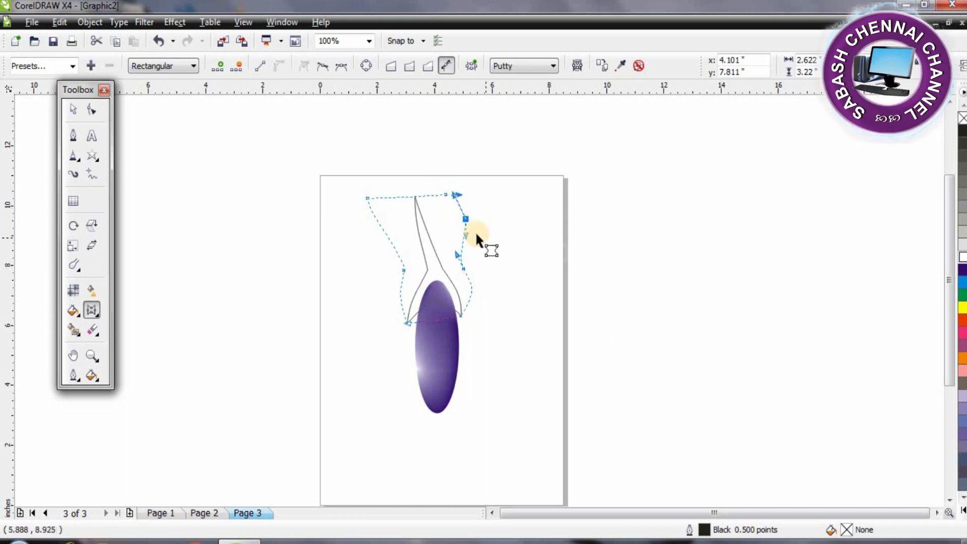
drag(487, 232, 447, 234)
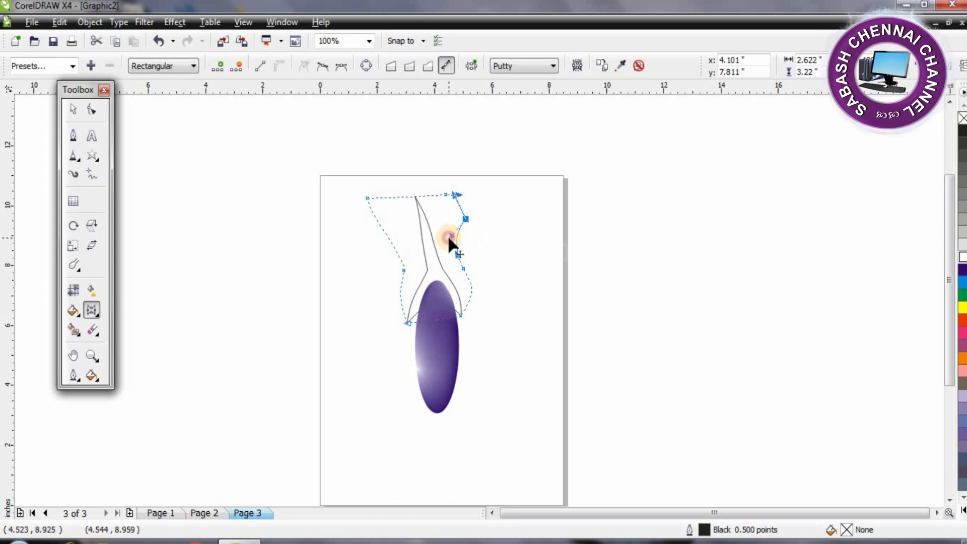
Select the enveloped star and fill it with Green.
click(78, 109)
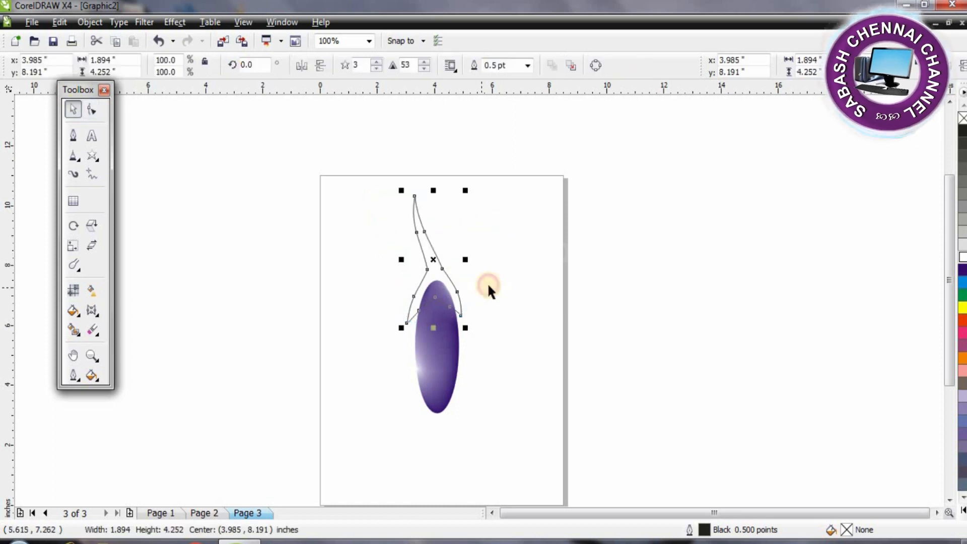
click(487, 282)
click(426, 264)
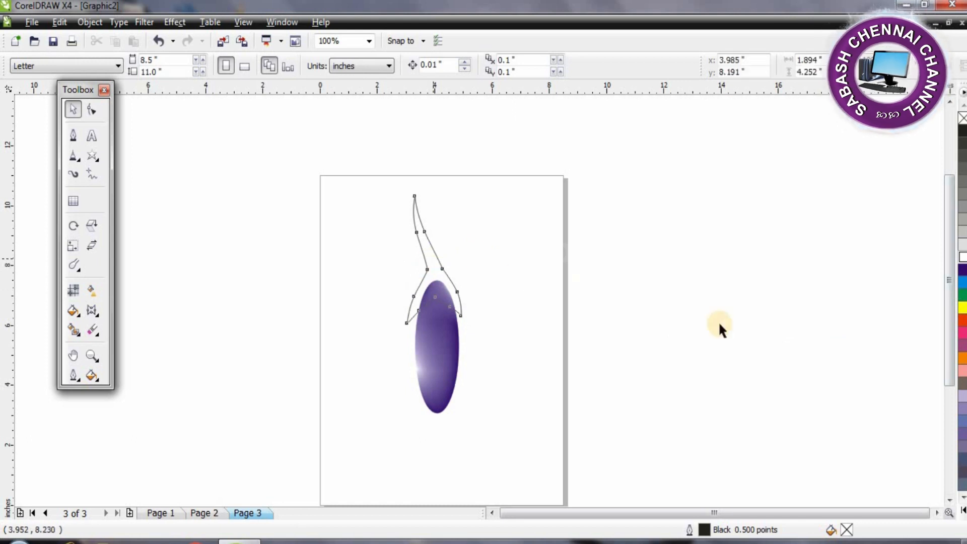
click(962, 297)
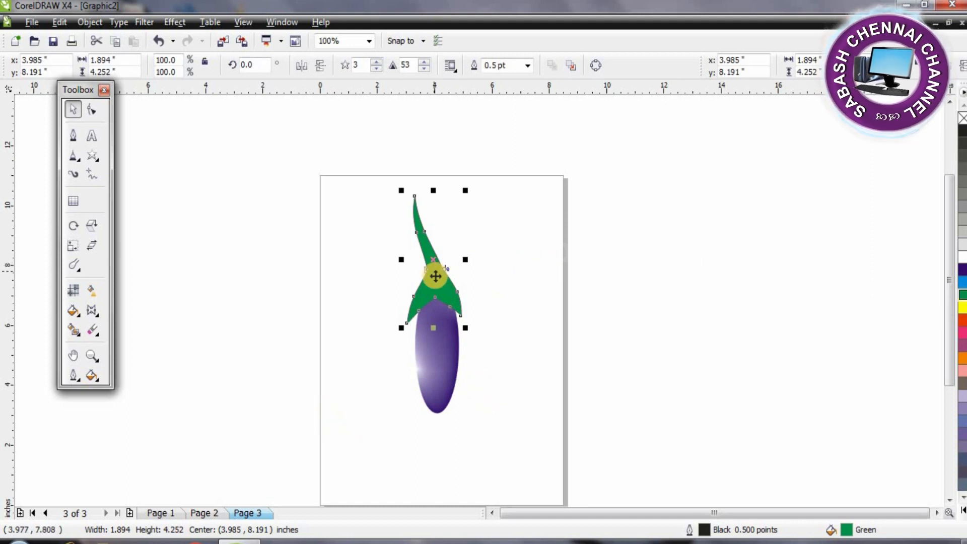
Apply a mesh fill to the green star, add a mesh intersection at its centre and colour the lower-left tip light green.
click(73, 291)
scroll(435, 283, up, 2)
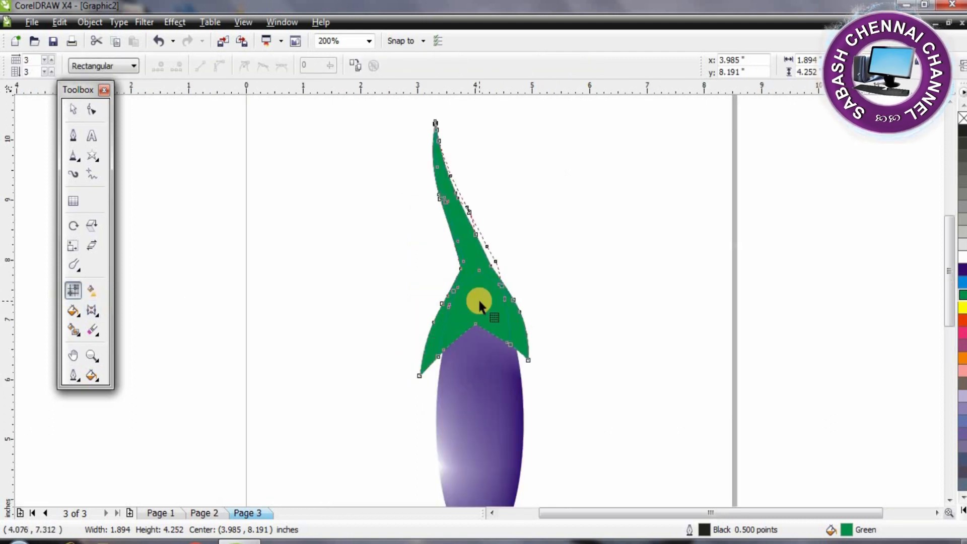
click(479, 300)
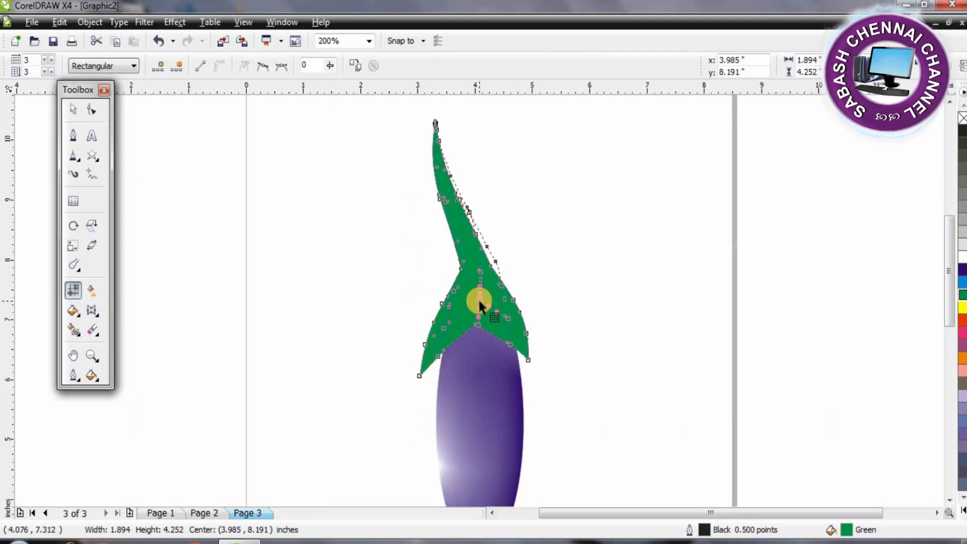
click(434, 351)
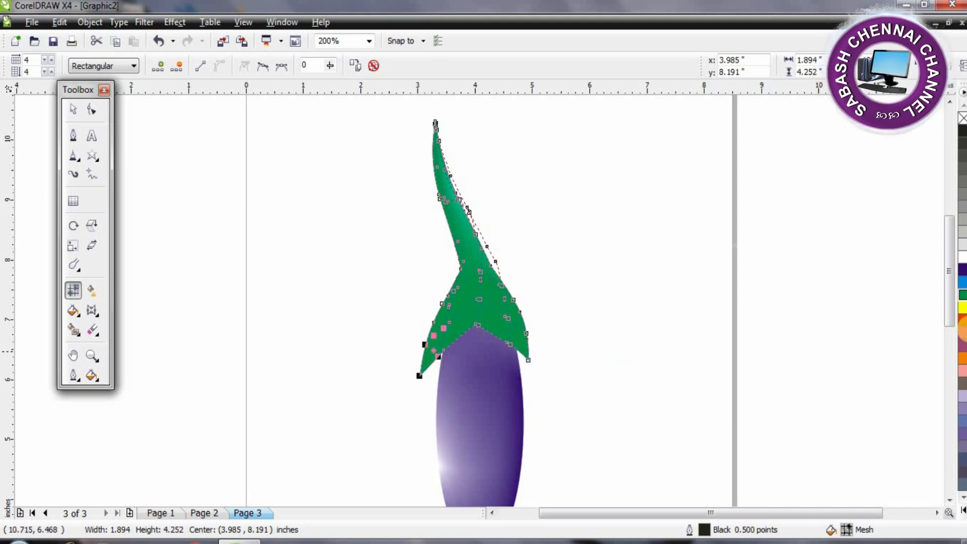
click(962, 514)
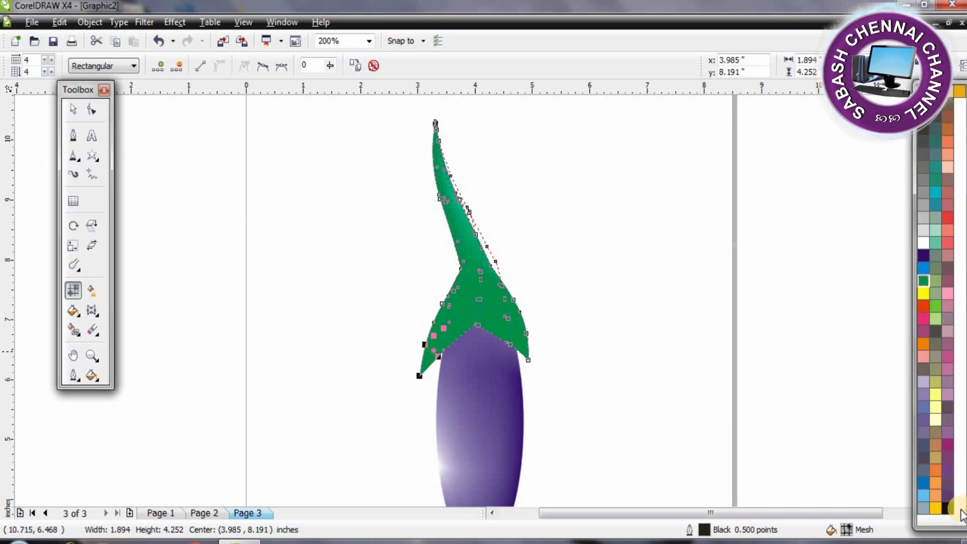
click(933, 318)
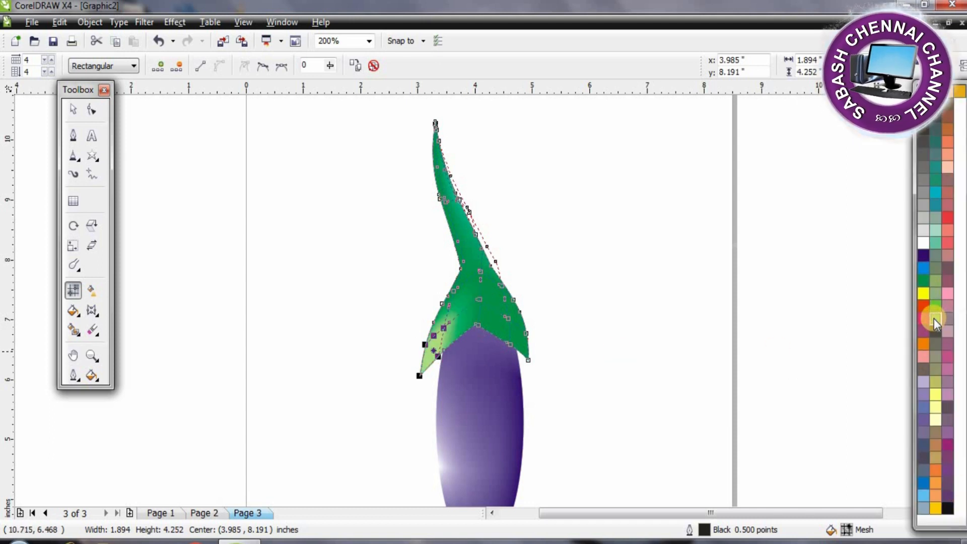
Colour the mesh patch at the stem's base light green and the cap's lower-right tip Green.
click(472, 257)
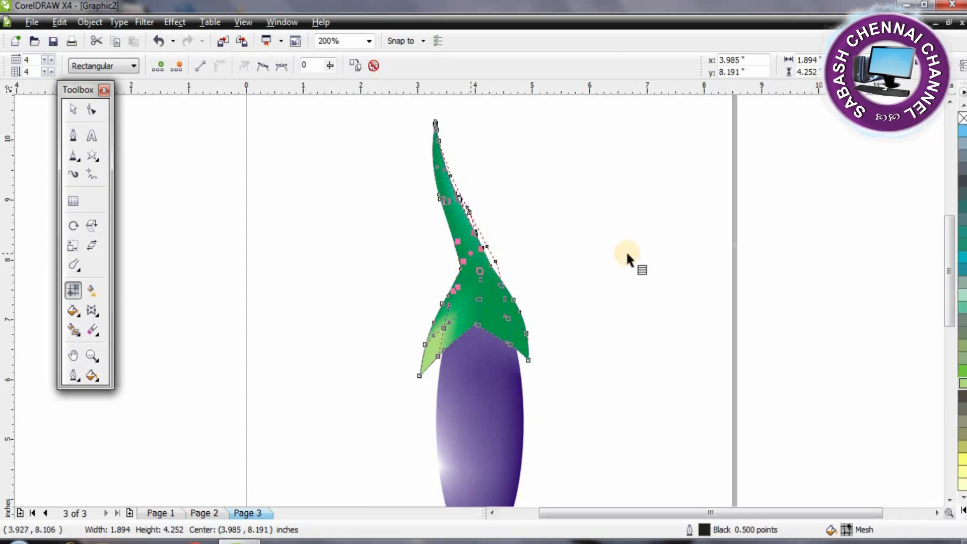
click(961, 384)
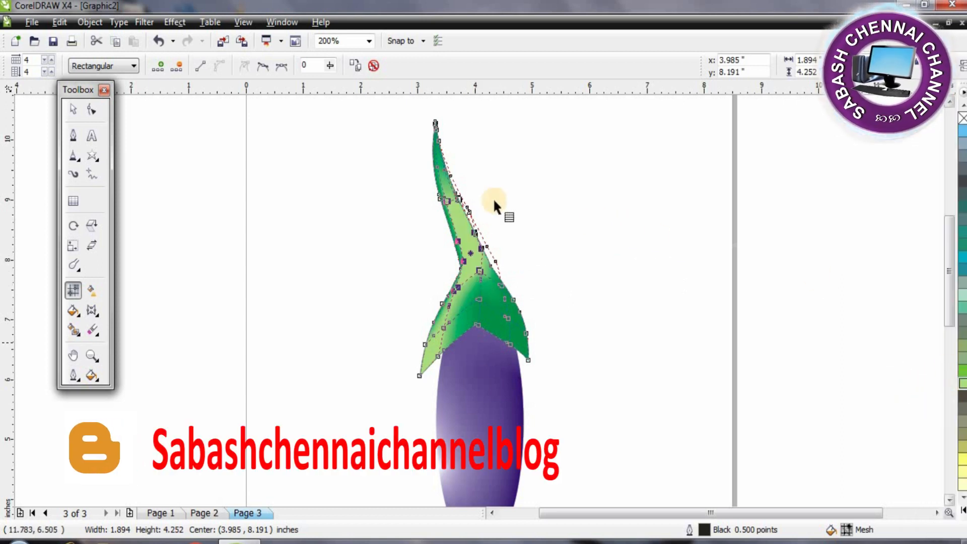
click(501, 320)
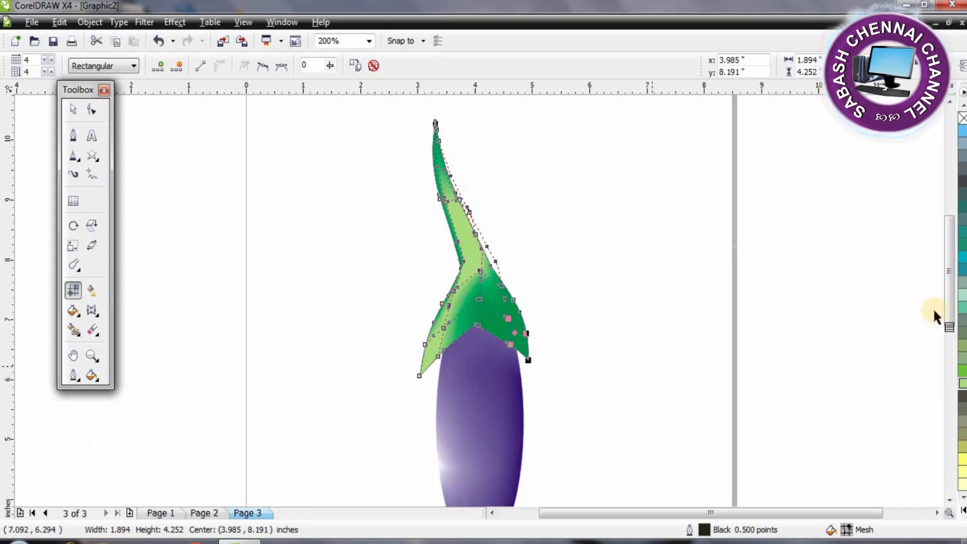
click(963, 512)
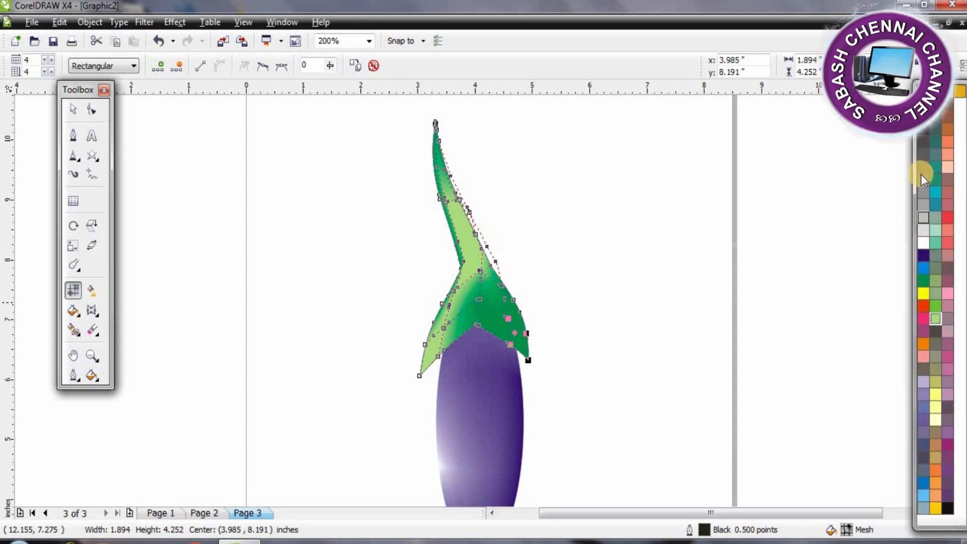
click(935, 181)
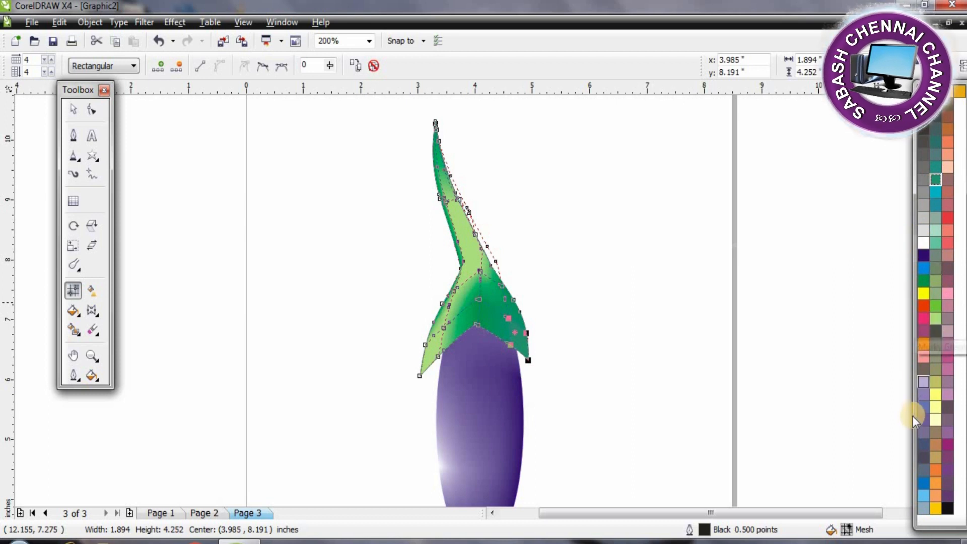
click(923, 281)
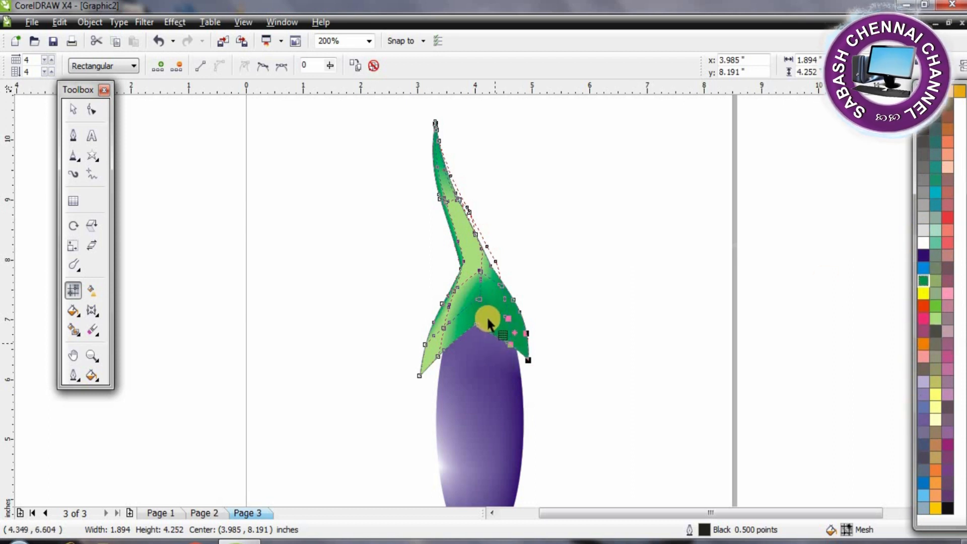
Recolour the cap's left mesh patches Green and the upper stem patch a brighter yellowish green.
click(466, 293)
click(461, 309)
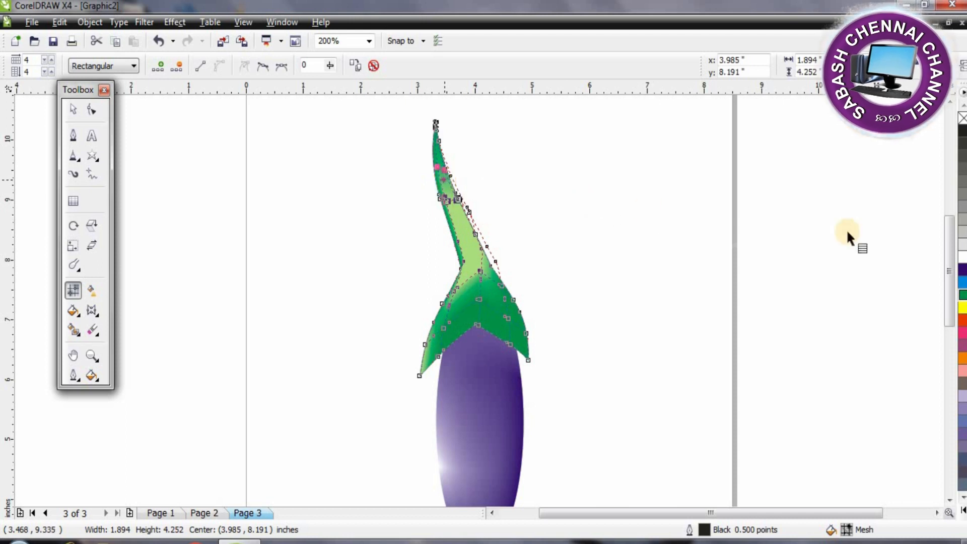
click(962, 511)
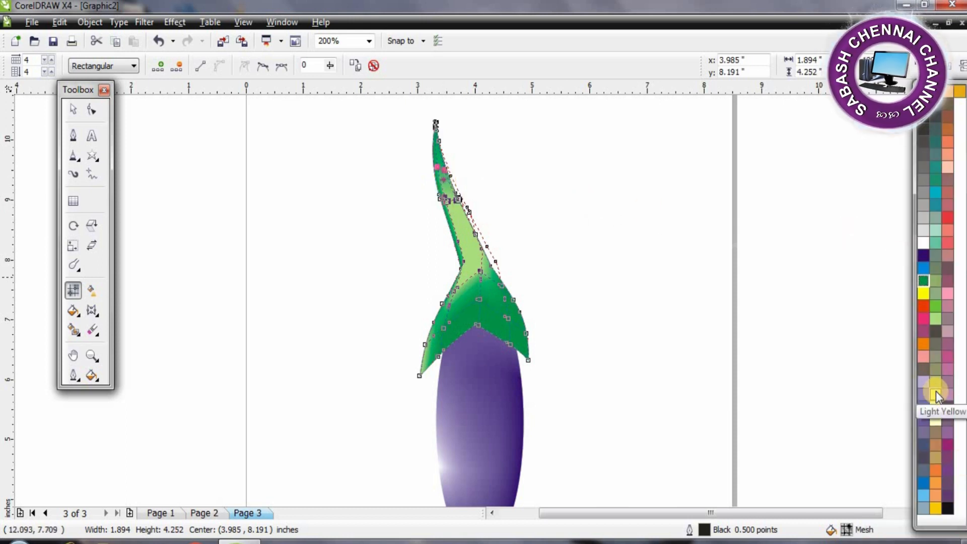
click(934, 307)
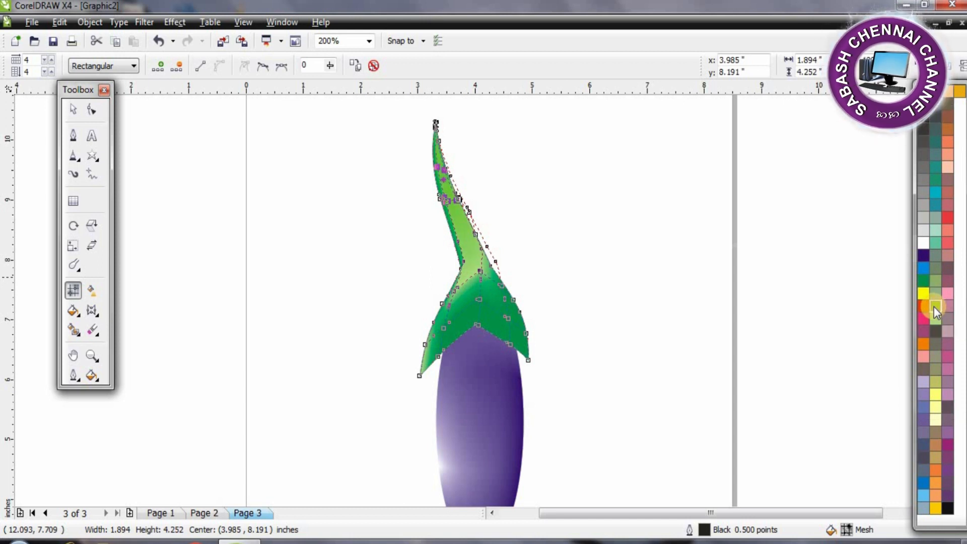
Widen the purple ellipse under the green cap to about 1.8 inches.
click(73, 109)
click(579, 249)
click(478, 400)
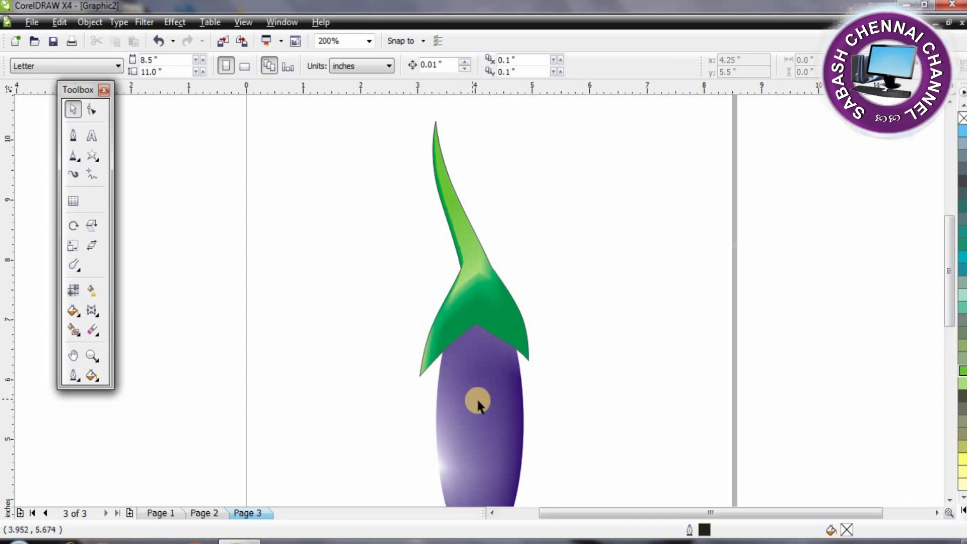
drag(524, 422, 538, 423)
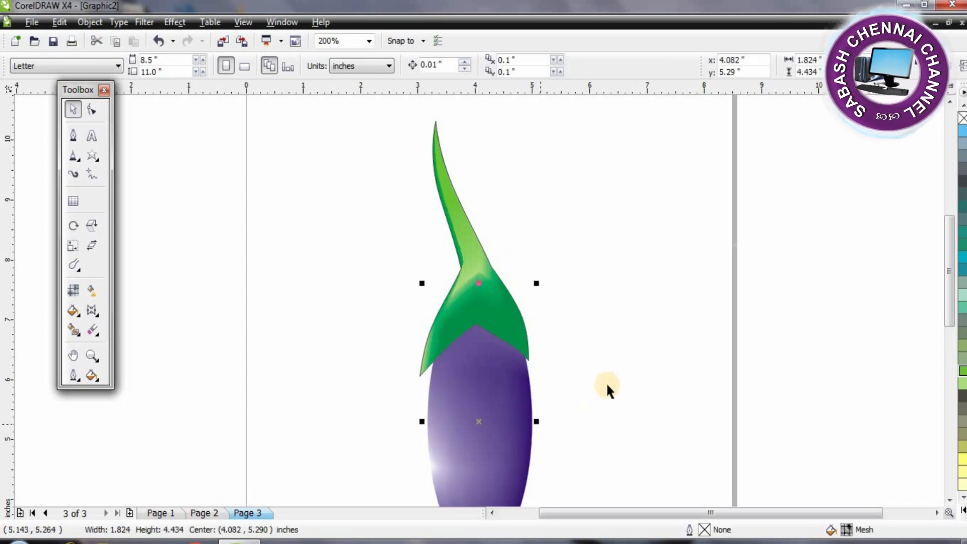
Group the green stem cap and the purple ellipse, and deselect them.
scroll(596, 329, down, 1)
click(367, 259)
drag(361, 179, 470, 453)
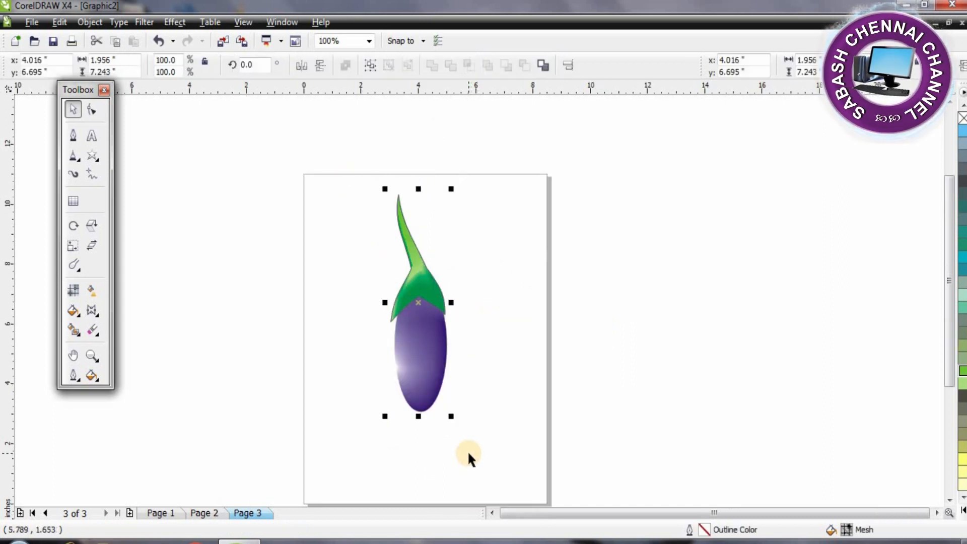
right_click(429, 371)
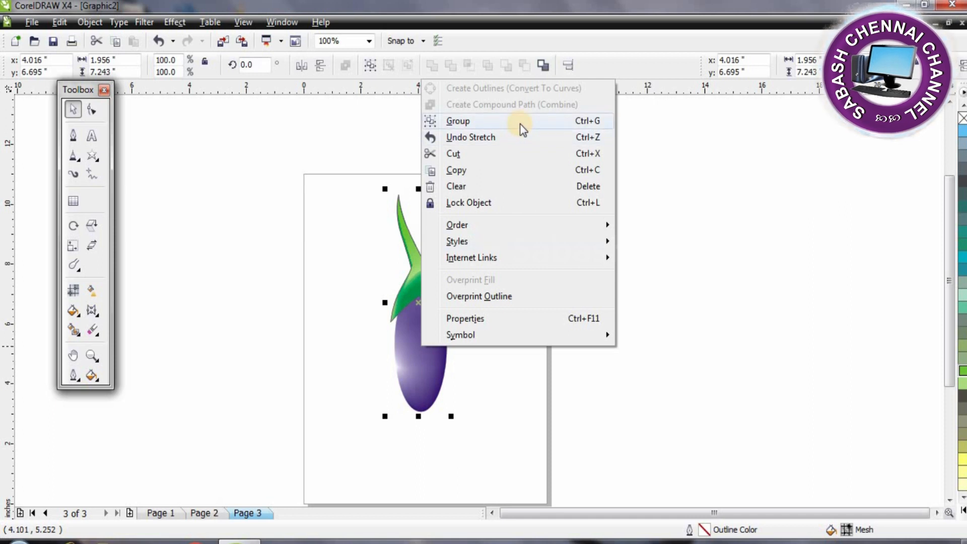
click(519, 123)
click(478, 401)
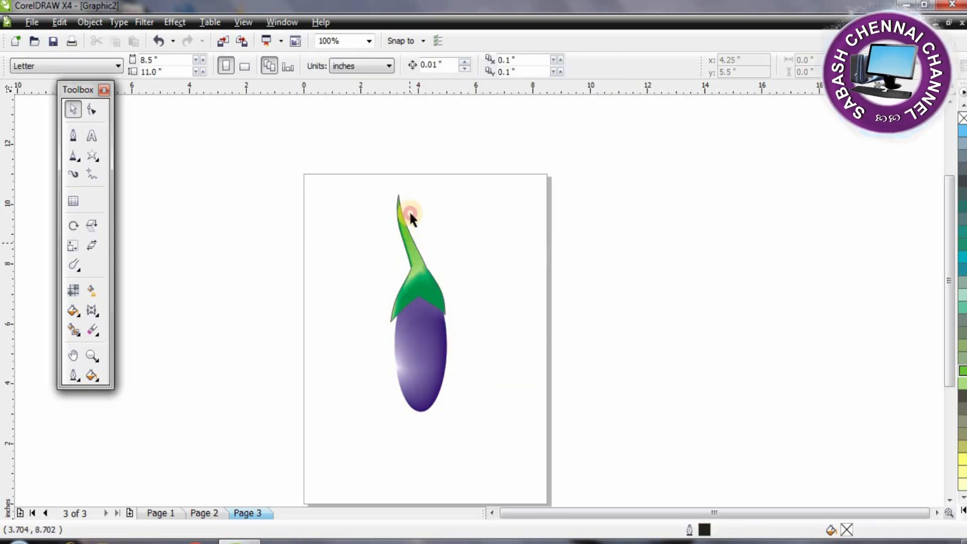